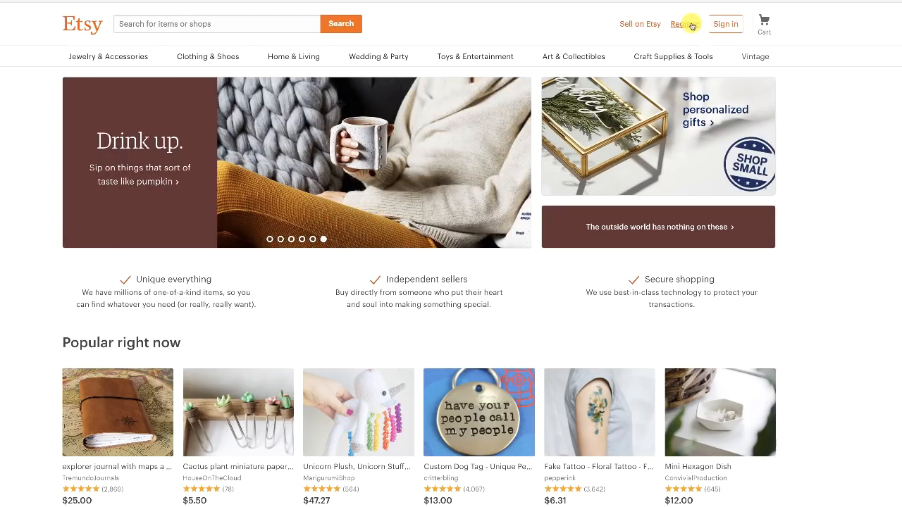
# Step: Open the account registration form on Etsy
pyautogui.click(683, 24)
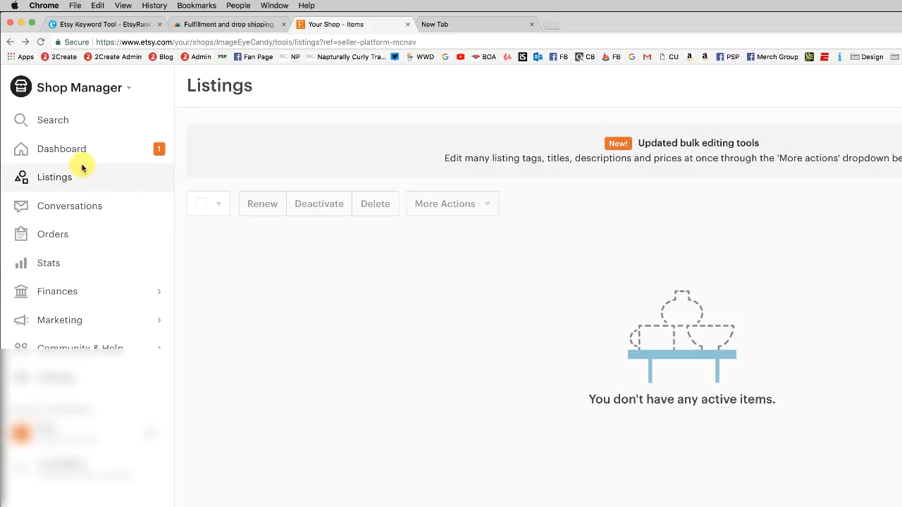
# Step: Start a new Etsy shop listing with the title Test and a price of $1.99
pyautogui.click(63, 181)
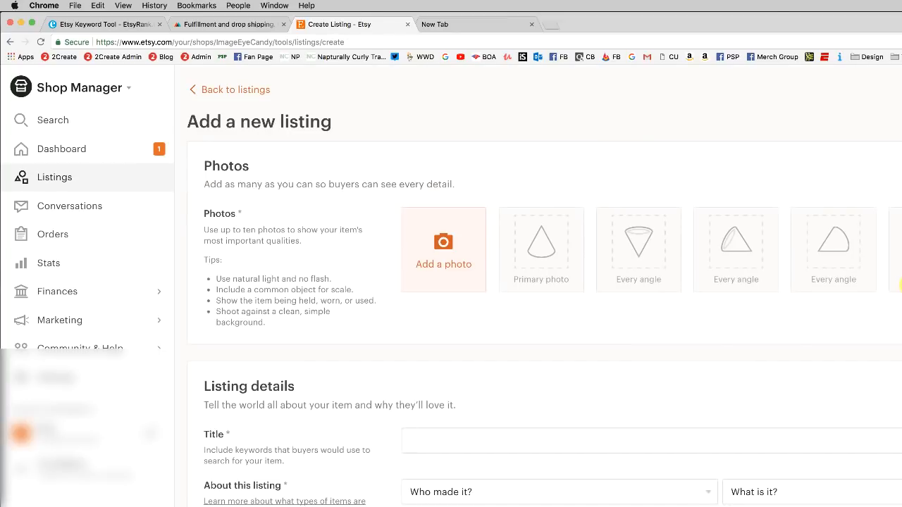
pyautogui.click(521, 438)
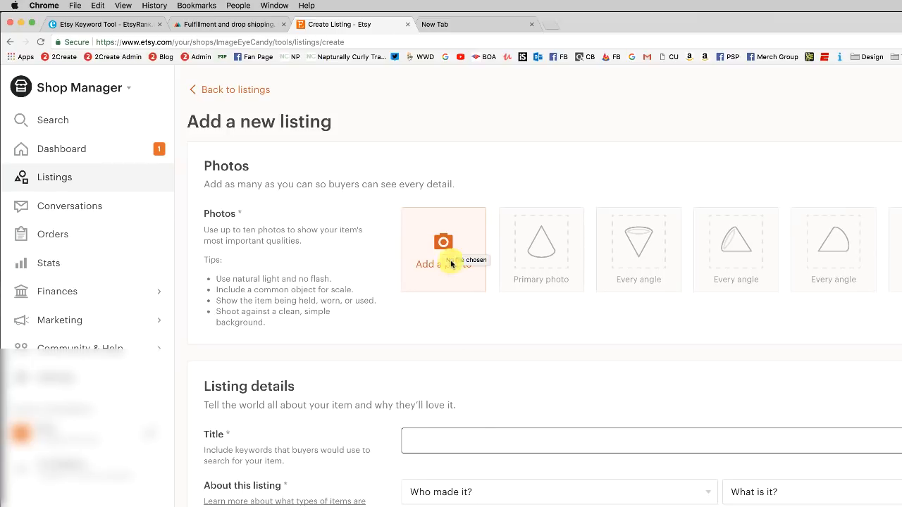
pyautogui.click(525, 409)
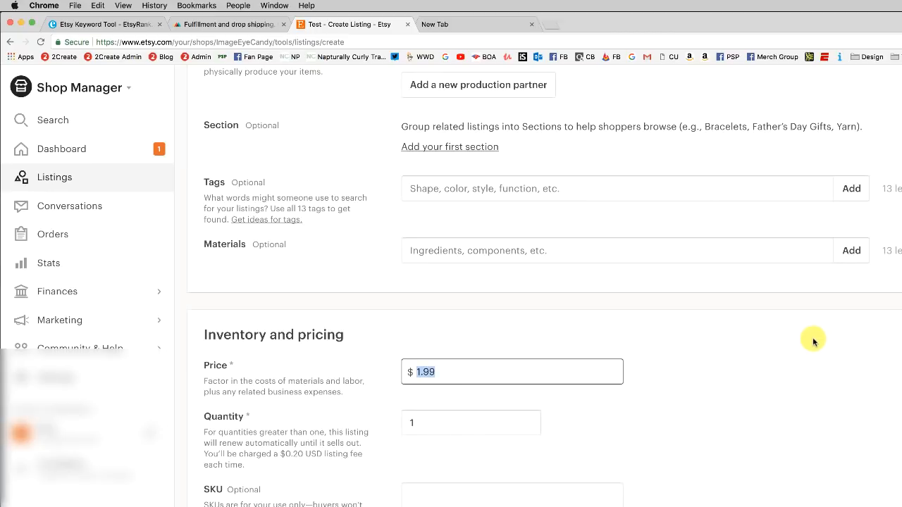
pyautogui.scroll(-2, 803, 338)
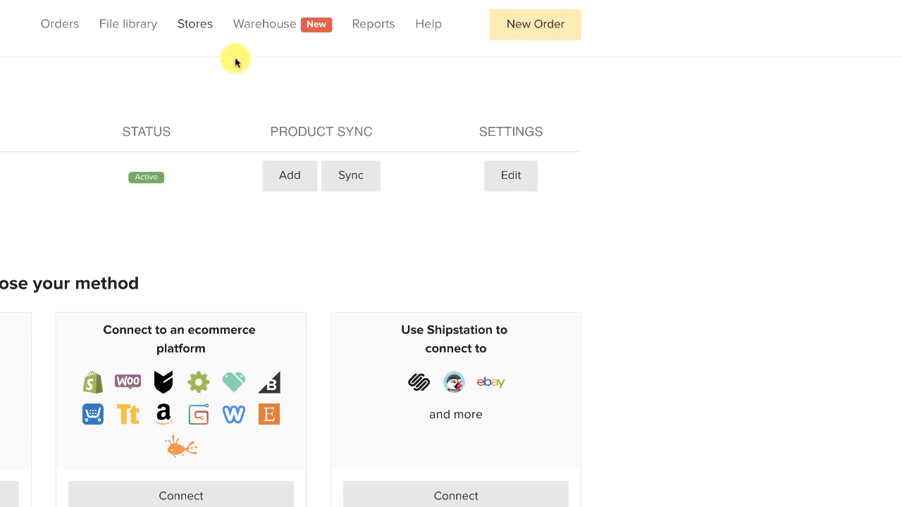
# Step: Switch to the print fulfillment site and add the Gildan 64000 Unisex Softstyle T-Shirt from the Unisex / Men T-shirts to the connected store
pyautogui.click(290, 178)
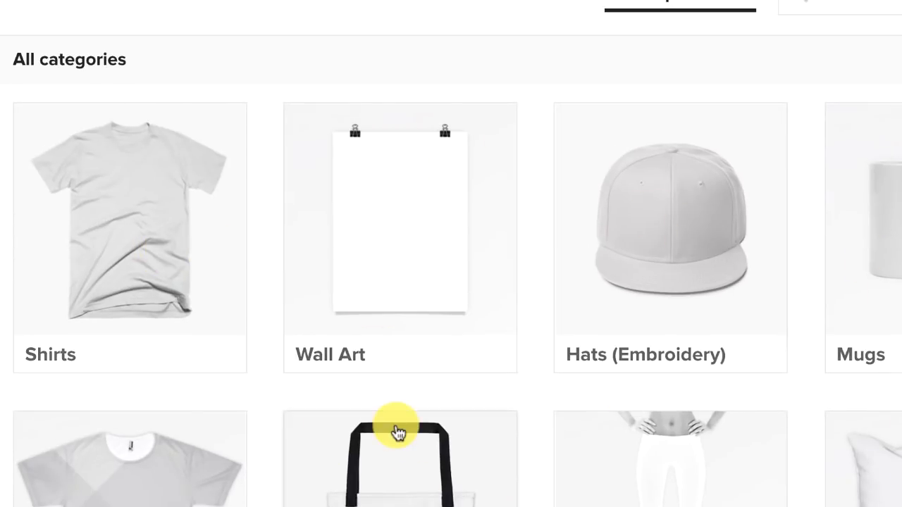
pyautogui.click(124, 255)
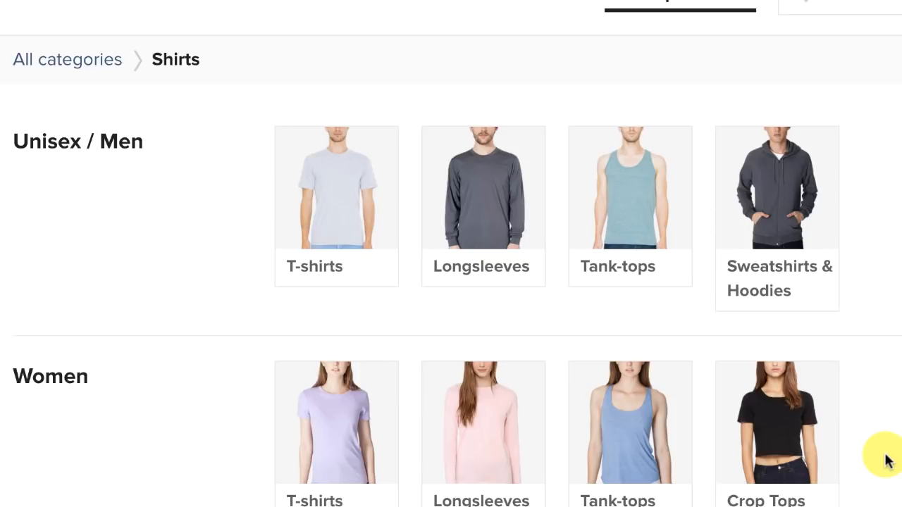
pyautogui.click(318, 203)
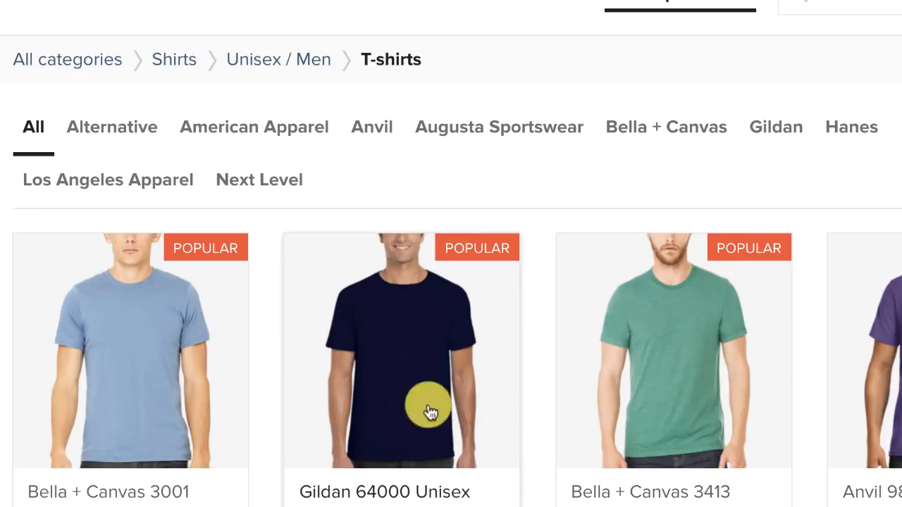
pyautogui.scroll(-3, 401, 451)
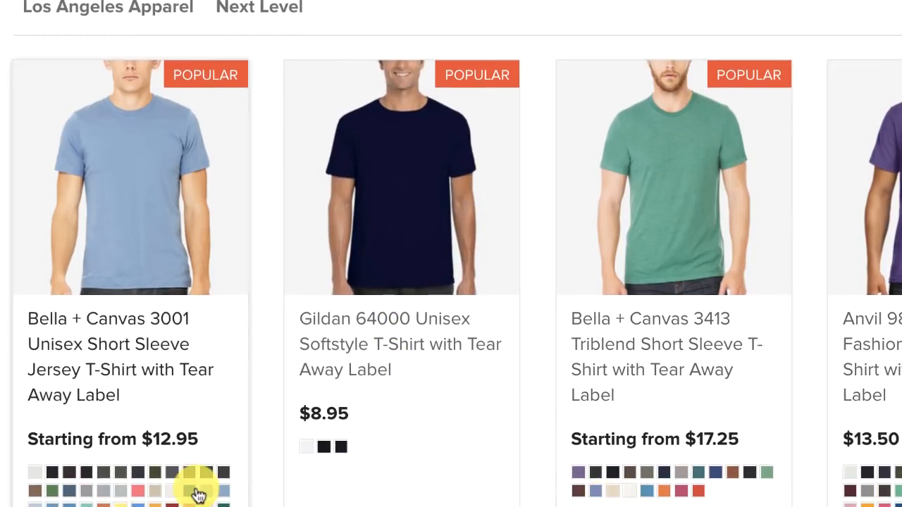
pyautogui.click(407, 208)
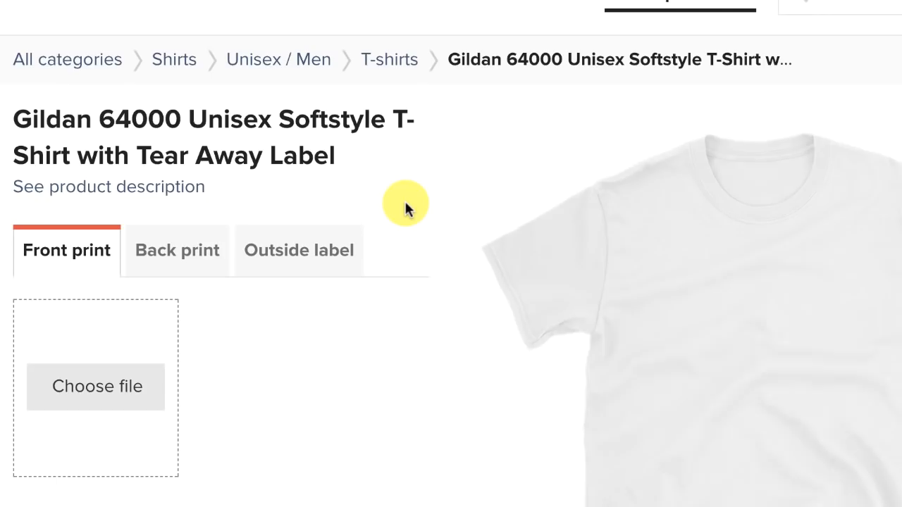
# Step: Add the chocolate donut image as the shirt's front print, with all colors and all sizes selected
pyautogui.click(130, 396)
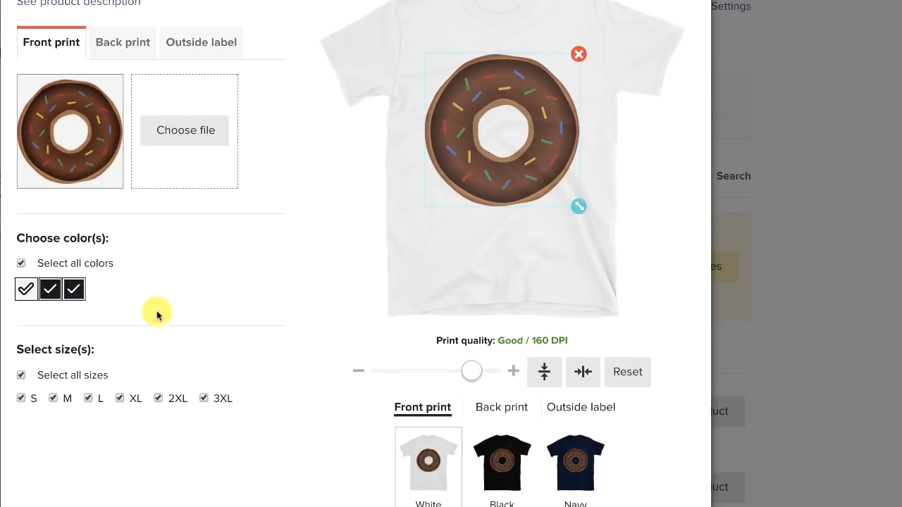
pyautogui.click(22, 263)
pyautogui.click(22, 263)
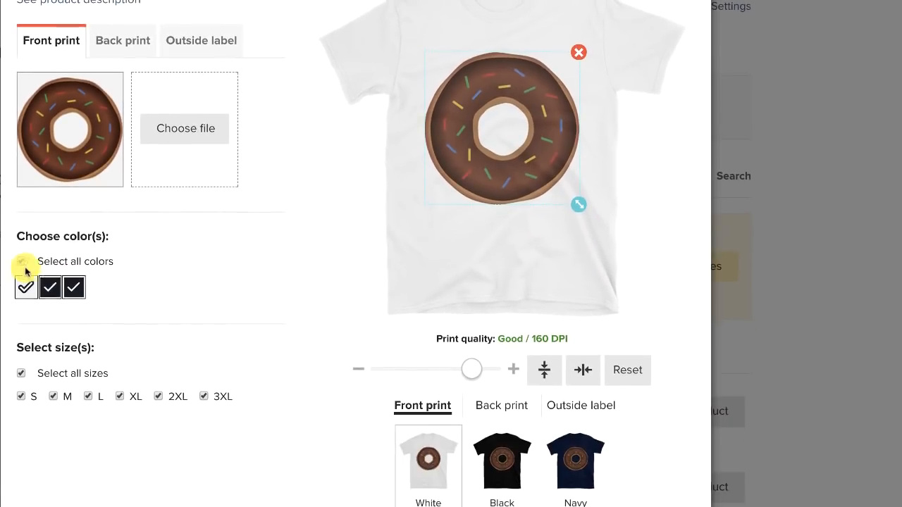
pyautogui.click(50, 287)
pyautogui.click(50, 287)
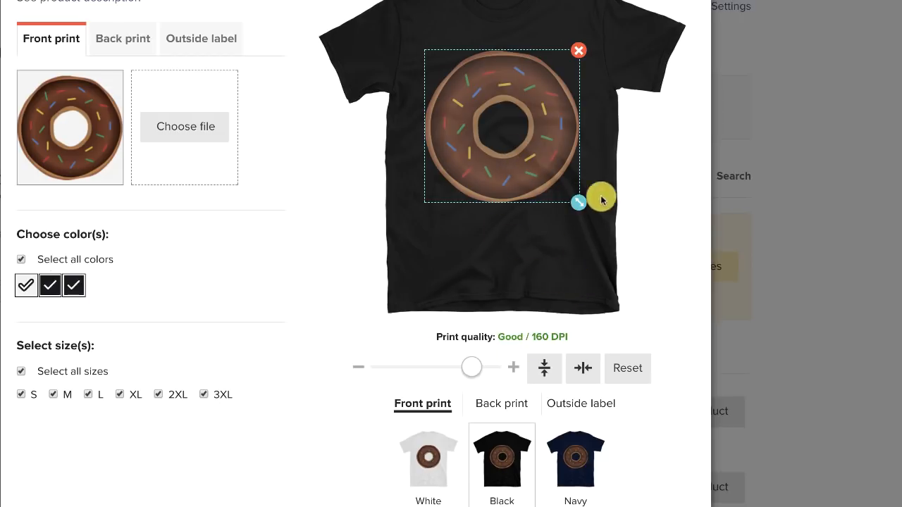
pyautogui.scroll(-1, 204, 358)
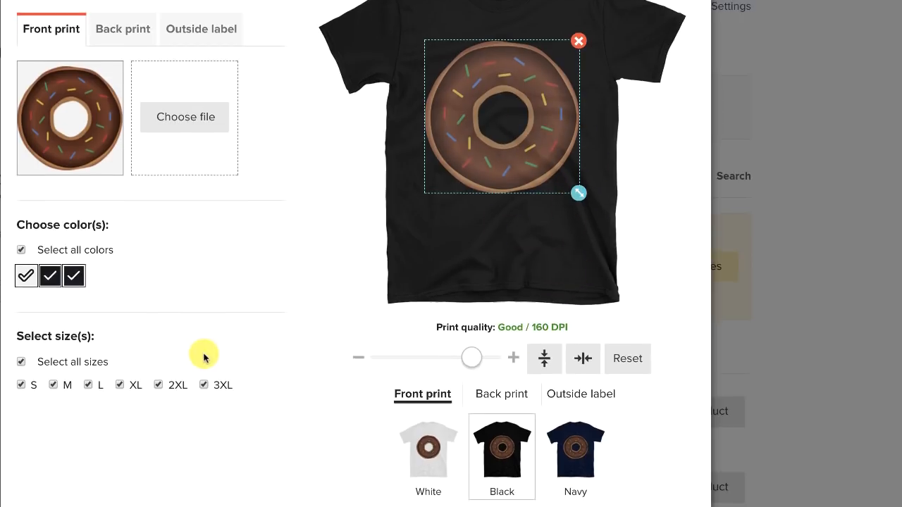
pyautogui.click(21, 362)
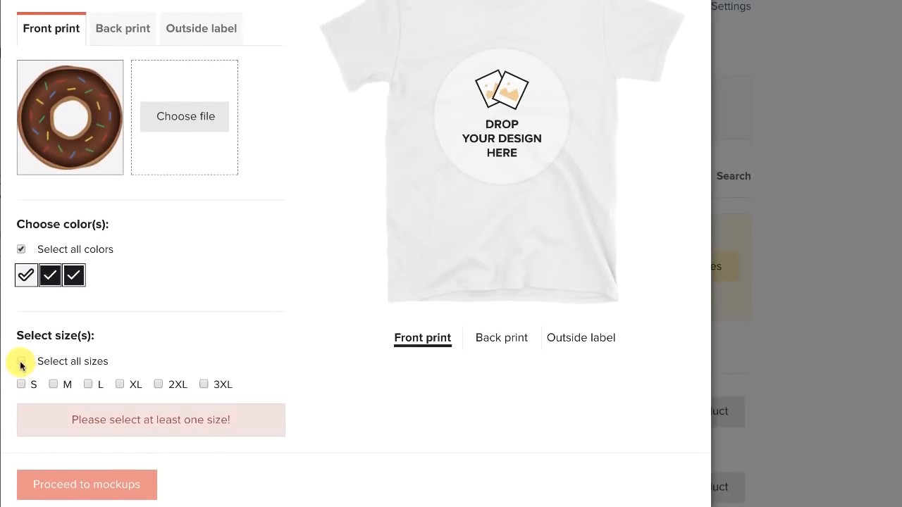
pyautogui.click(22, 363)
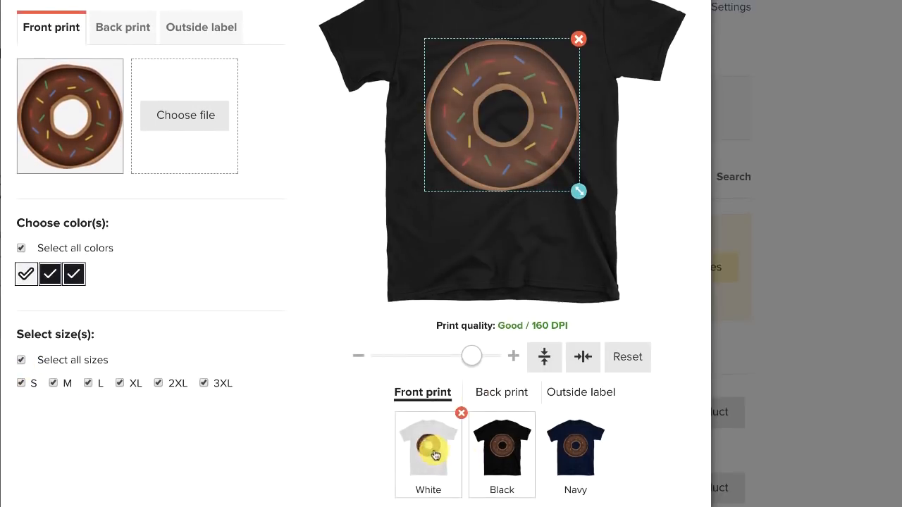
# Step: Check the back print and outside label placements and return to the front print
pyautogui.scroll(2, 465, 437)
pyautogui.click(504, 416)
pyautogui.click(581, 378)
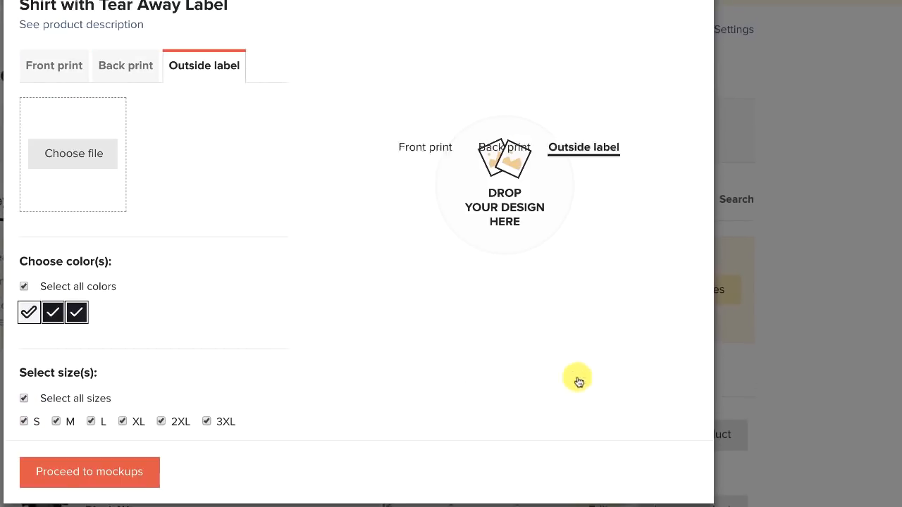
pyautogui.click(425, 374)
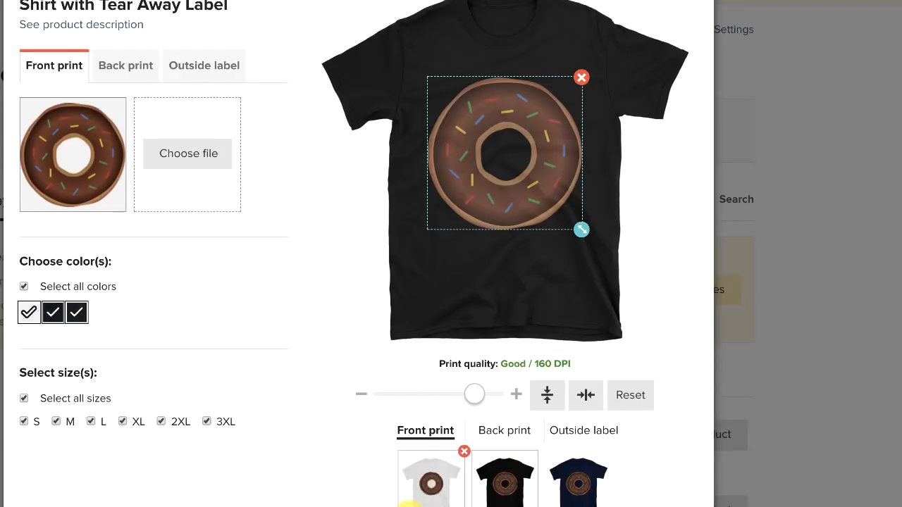
# Step: Proceed to the mockups, choose the black shirt as the main mockup image and continue to the description
pyautogui.scroll(-1, 409, 506)
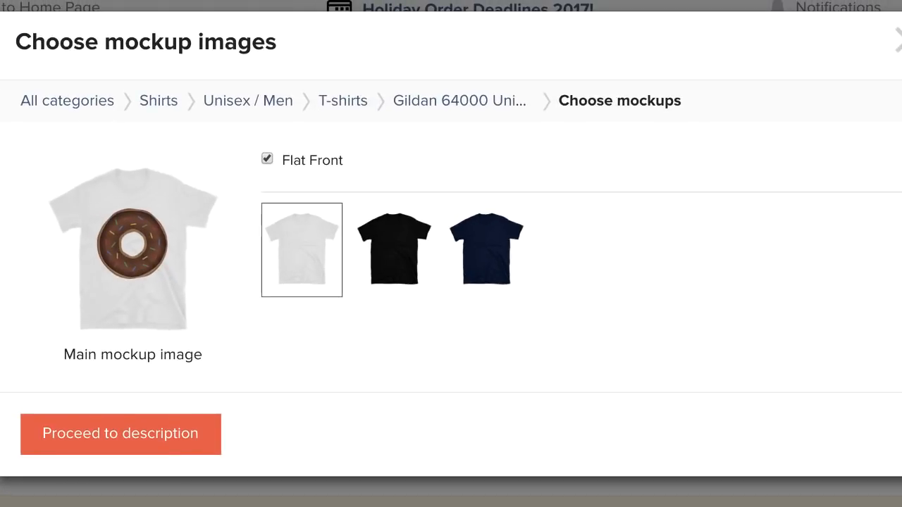
pyautogui.click(436, 284)
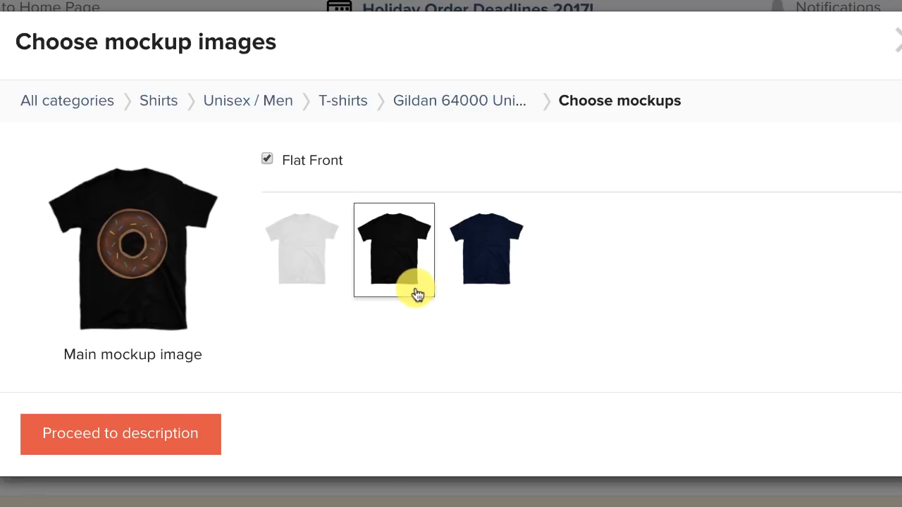
pyautogui.click(151, 437)
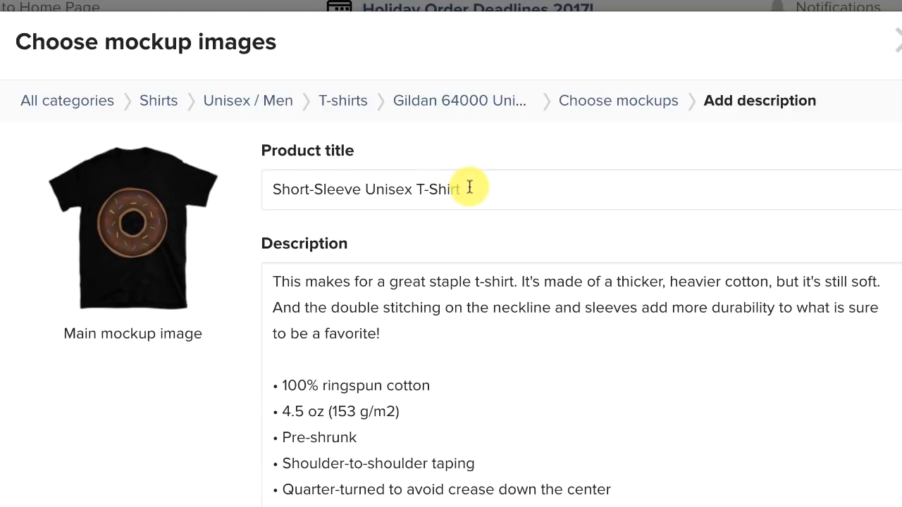
# Step: Replace the product title with "Donut T-Shirt With Chocolate & Sprinkles"
pyautogui.moveTo(467, 188); pyautogui.dragTo(268, 185)
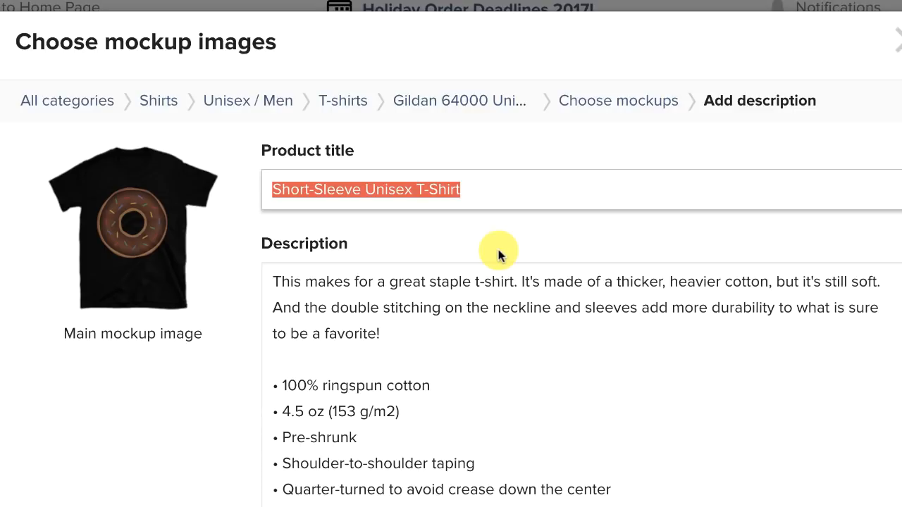
pyautogui.write('D')
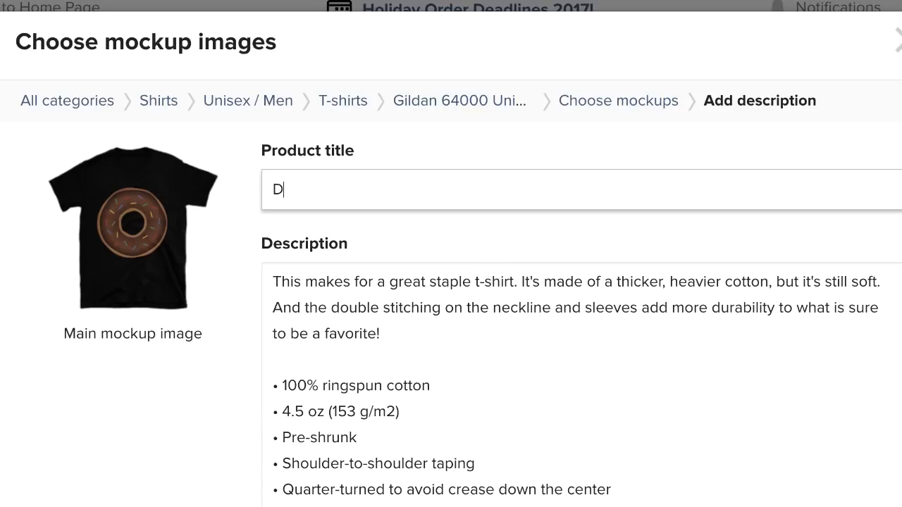
pyautogui.write('onut T-Shirt')
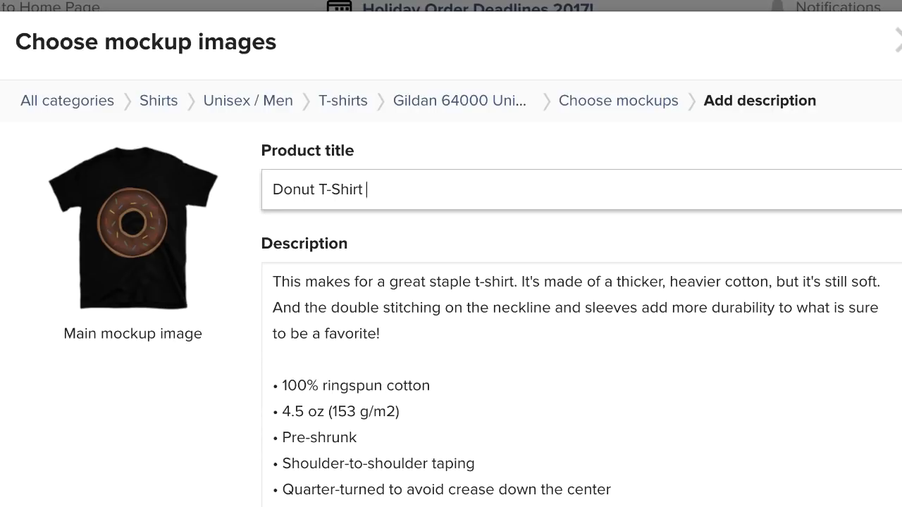
pyautogui.write('With Chocolate')
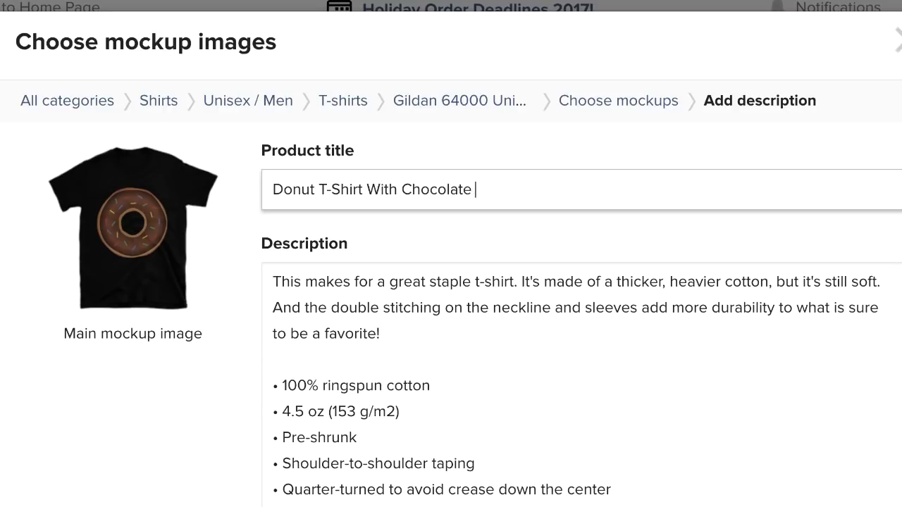
pyautogui.write(' & Sprinkles')
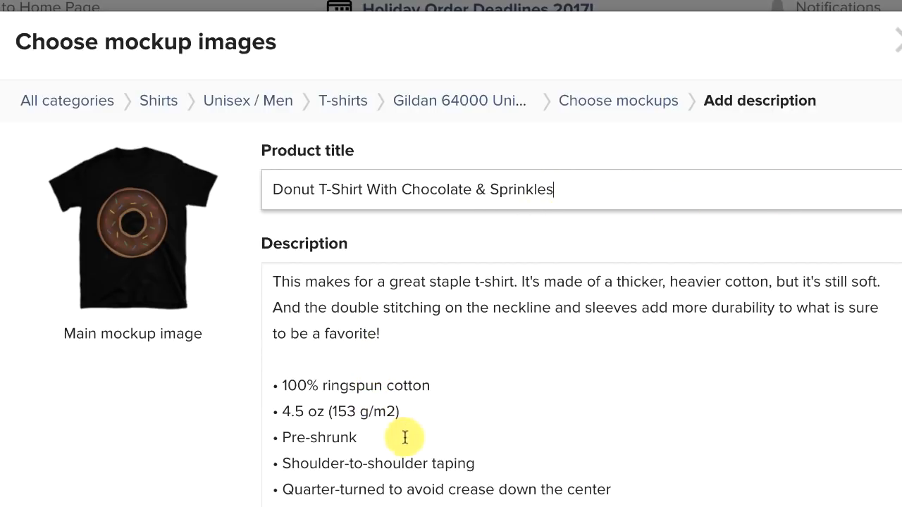
# Step: Replace the description's opening paragraph with "This tee makes a great gift for donut lovers, dessert lovers, chocolate lovers"
pyautogui.moveTo(385, 388); pyautogui.dragTo(456, 464)
pyautogui.click(430, 358)
pyautogui.moveTo(401, 336); pyautogui.dragTo(264, 282)
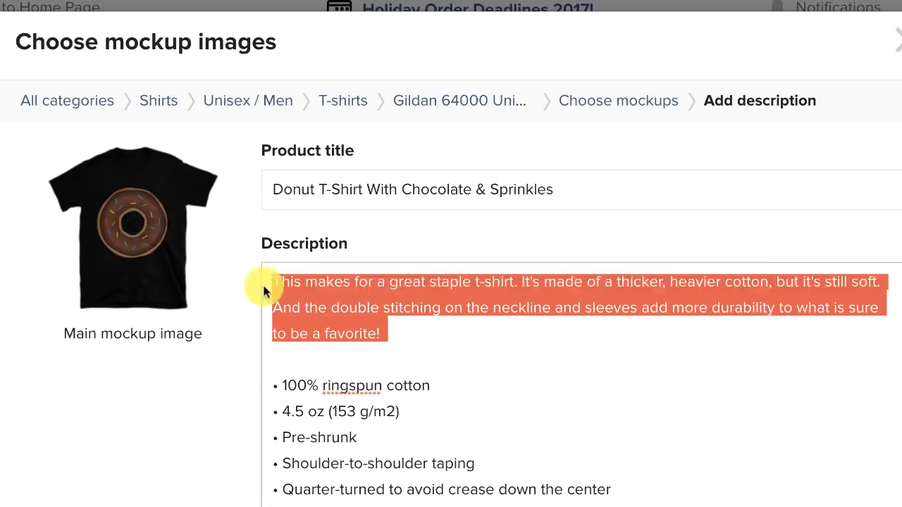
pyautogui.write('This tee mka')
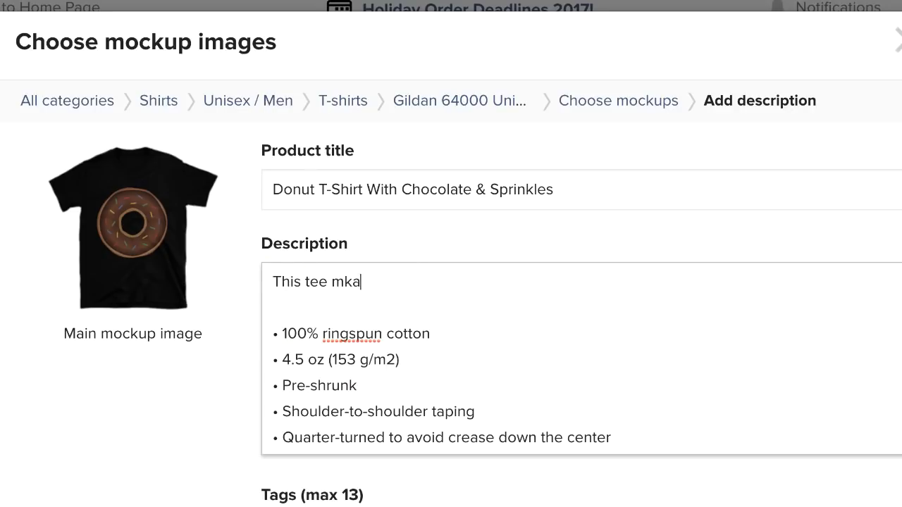
pyautogui.press('BackSpace')
pyautogui.press('BackSpace')
pyautogui.write('akes a great gif')
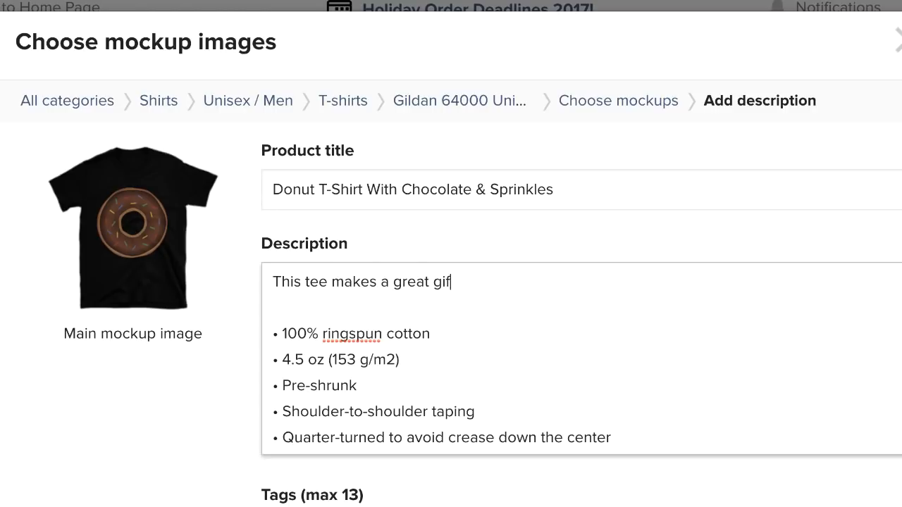
pyautogui.write('t for donut lovers')
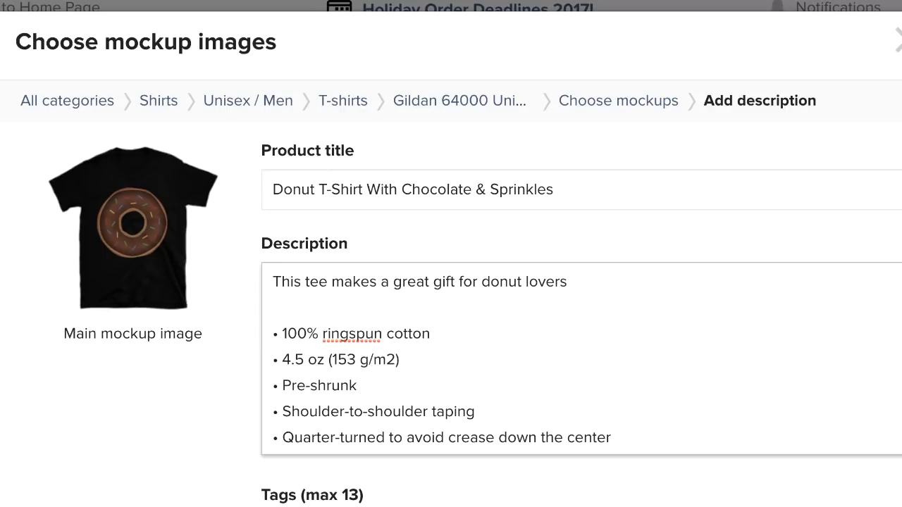
pyautogui.write(', dessert lovers, choc')
pyautogui.press('BackSpace')
pyautogui.press('BackSpace')
pyautogui.write('hocol')
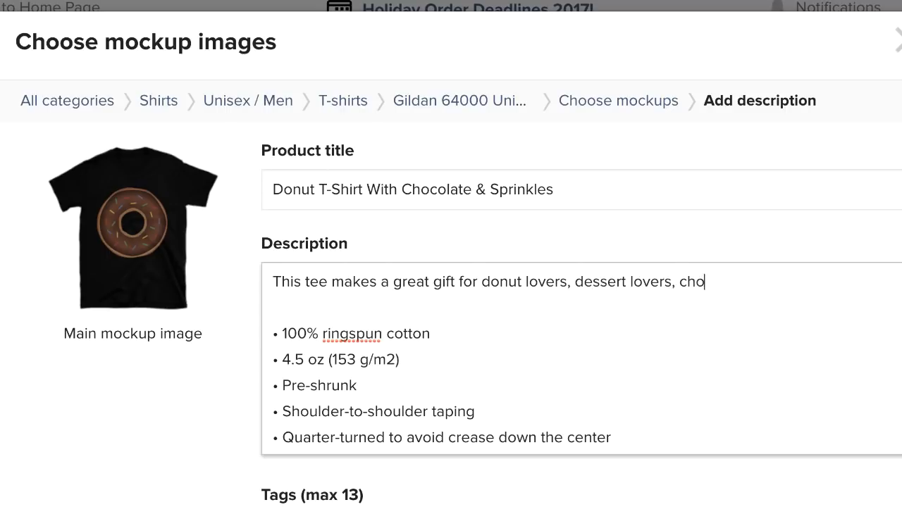
pyautogui.write('ate lovers')
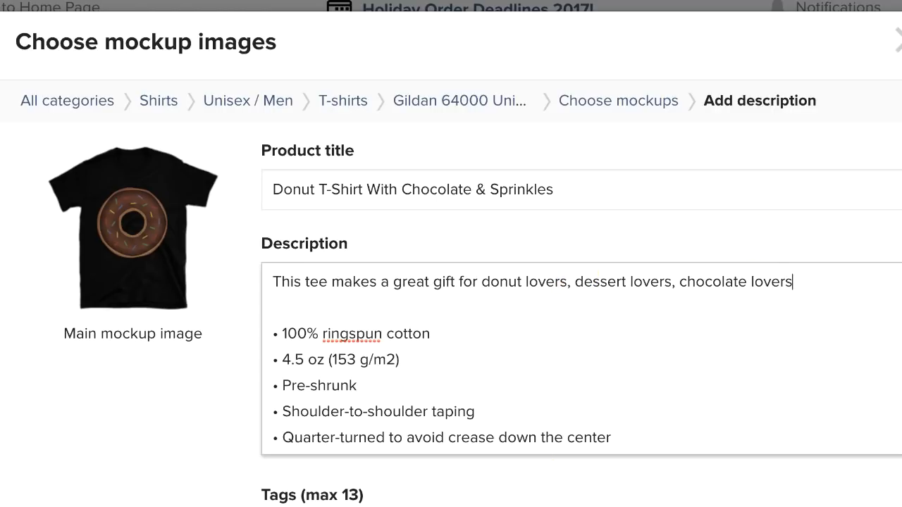
# Step: Add the product tags "donut tee" and "donut shirt"
pyautogui.click(521, 506)
pyautogui.write('donut tee')
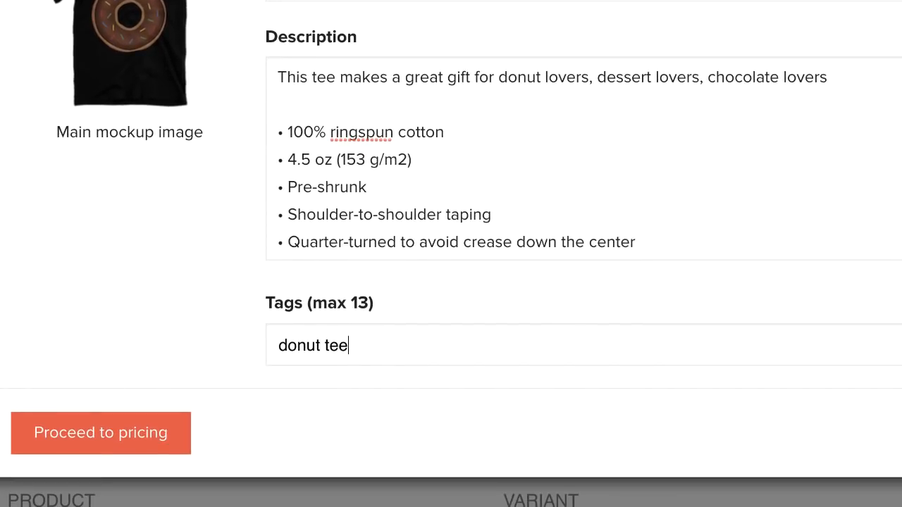
pyautogui.press(',')
pyautogui.write('do')
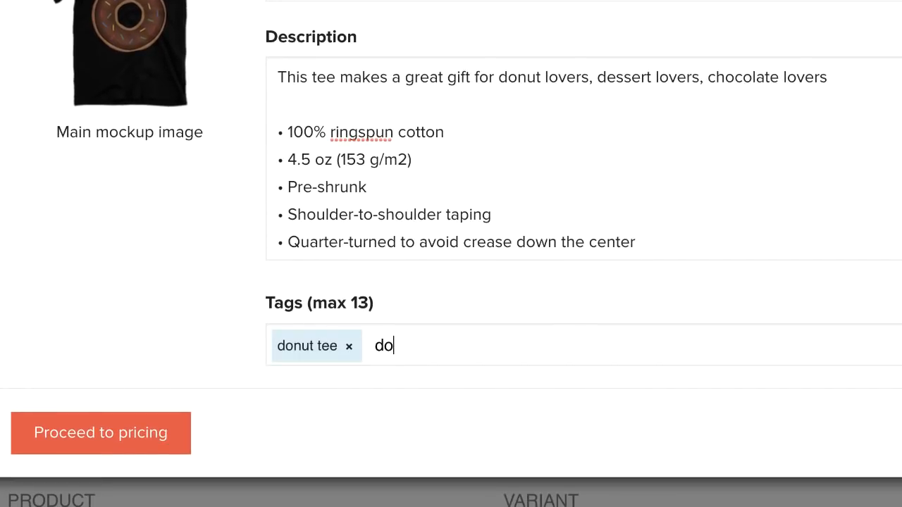
pyautogui.write('nut shirt')
pyautogui.press(',')
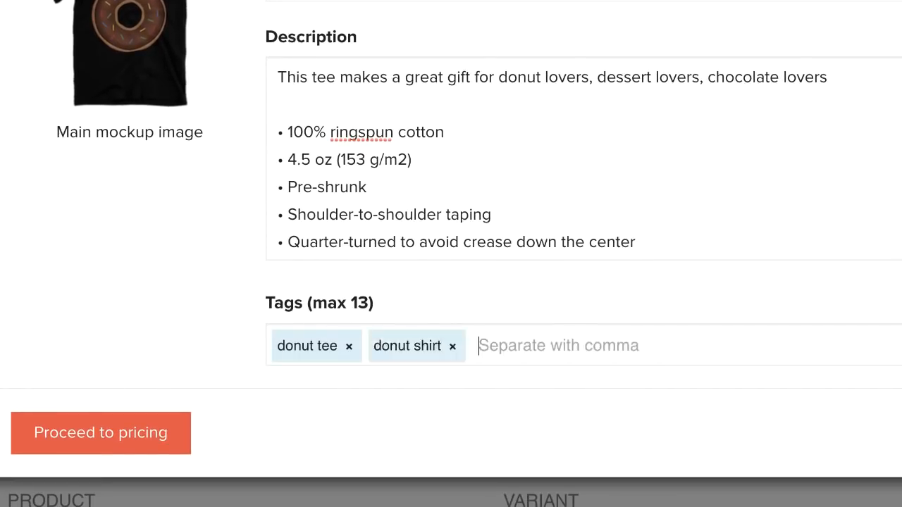
# Step: Add the product tag "donut tshirt" and proceed to pricing
pyautogui.write('donut tshirt')
pyautogui.press(',')
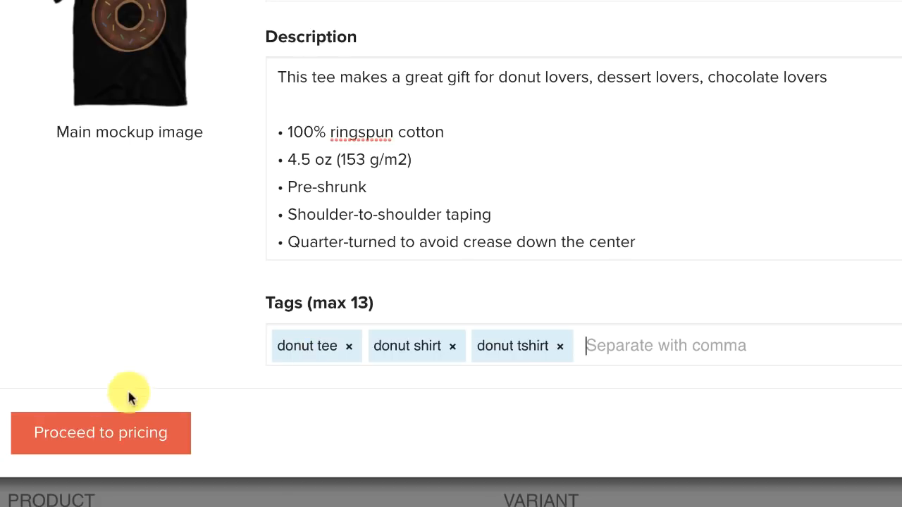
pyautogui.click(102, 440)
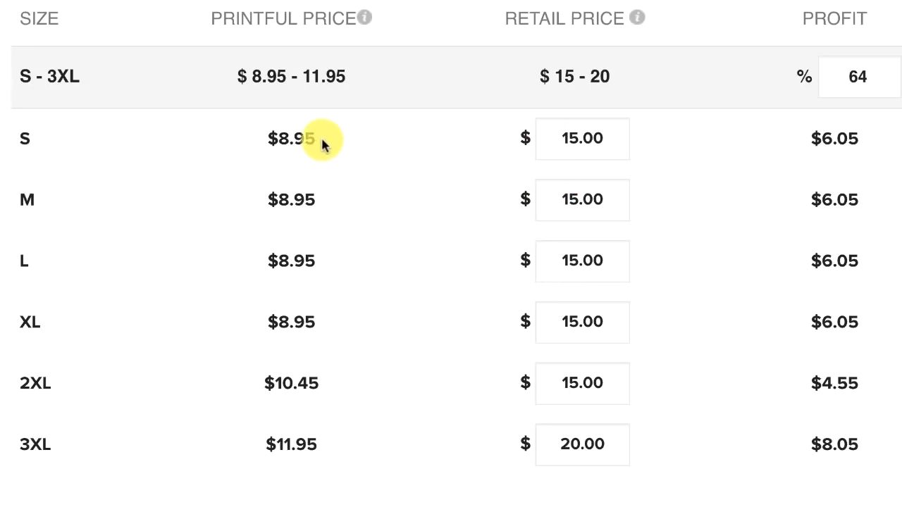
# Step: Compare the small size's base and retail prices, and raise the profit margin for sizes S to 3XL to 110%
pyautogui.moveTo(322, 140); pyautogui.dragTo(280, 139)
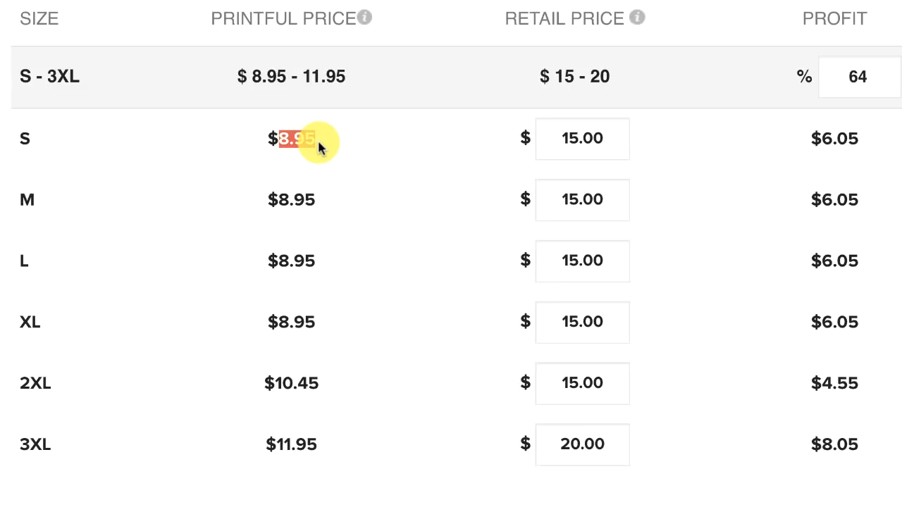
pyautogui.click(572, 136)
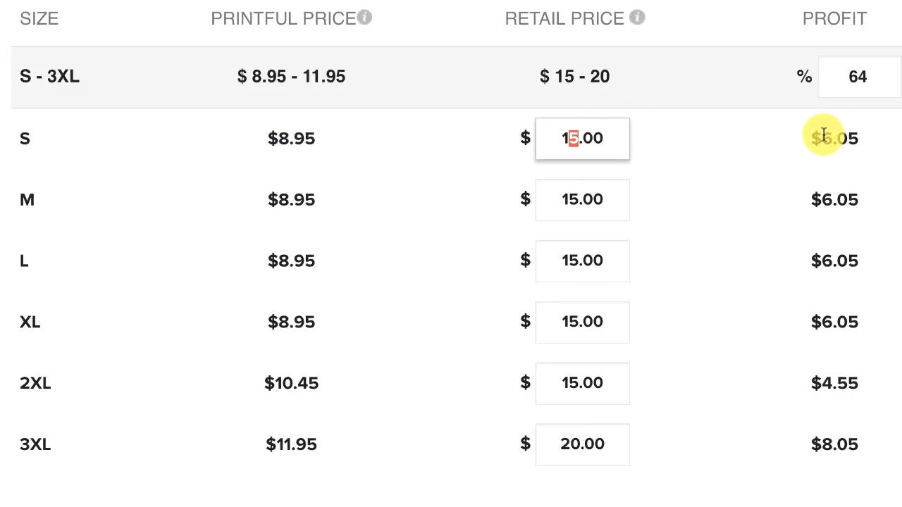
pyautogui.click(582, 139)
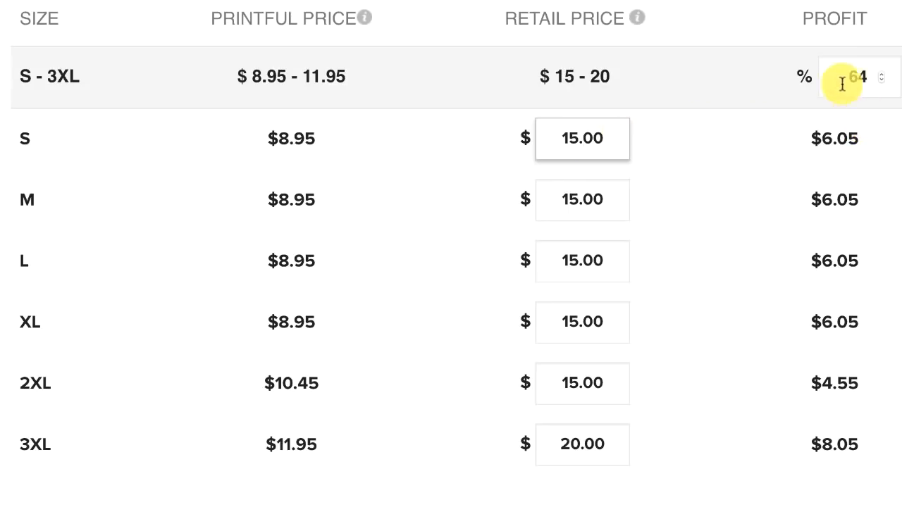
pyautogui.click(881, 74)
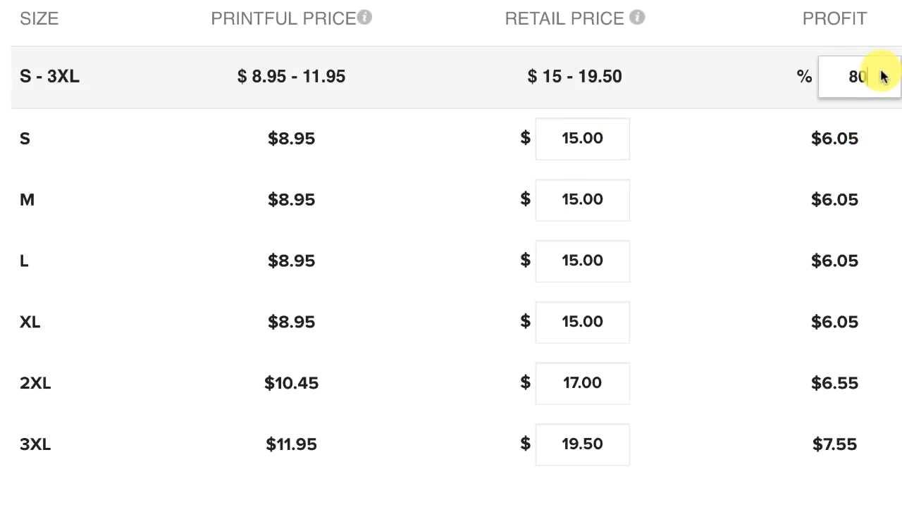
pyautogui.click(880, 71)
pyautogui.click(881, 73)
pyautogui.click(881, 74)
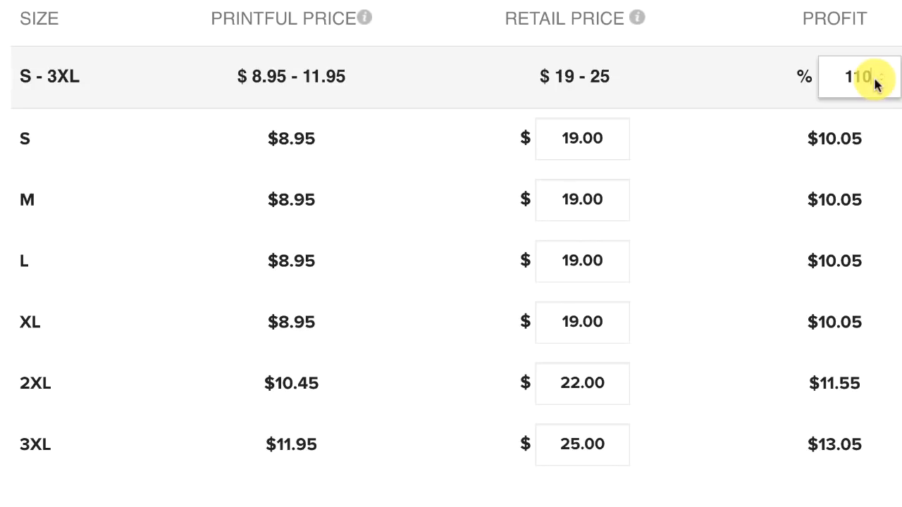
pyautogui.doubleClick(570, 138)
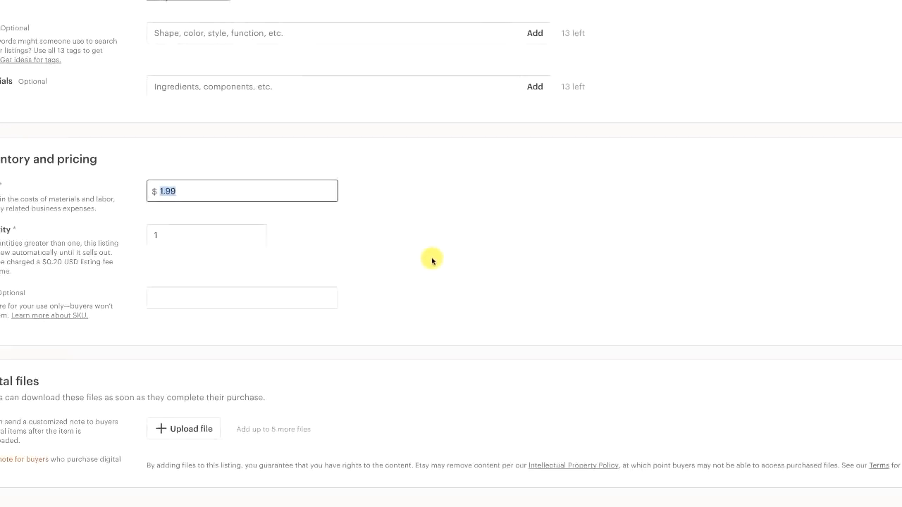
# Step: Switch to the Etsy listing form and examine its listing details, production partners, tags, inventory and pricing, and digital files sections
pyautogui.scroll(10, 514, 235)
pyautogui.click(514, 236)
pyautogui.scroll(5, 513, 238)
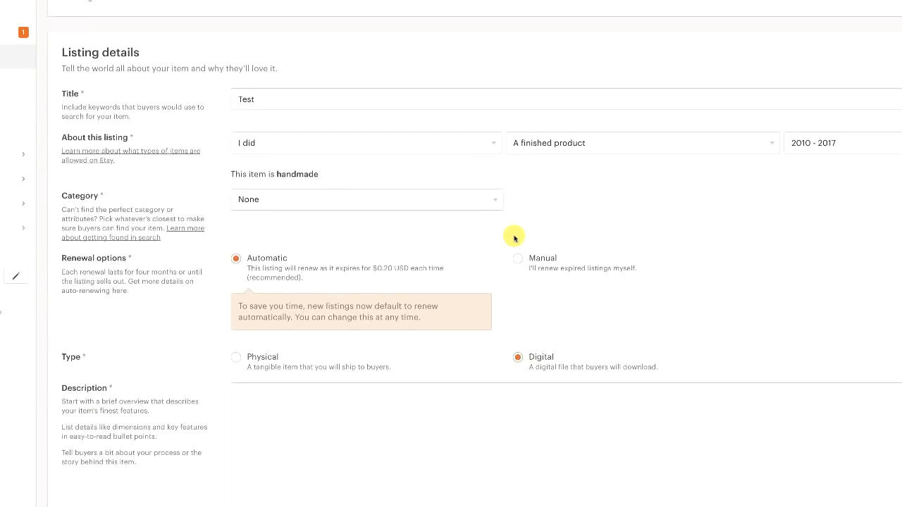
pyautogui.scroll(-2, 515, 237)
pyautogui.scroll(-5, 516, 275)
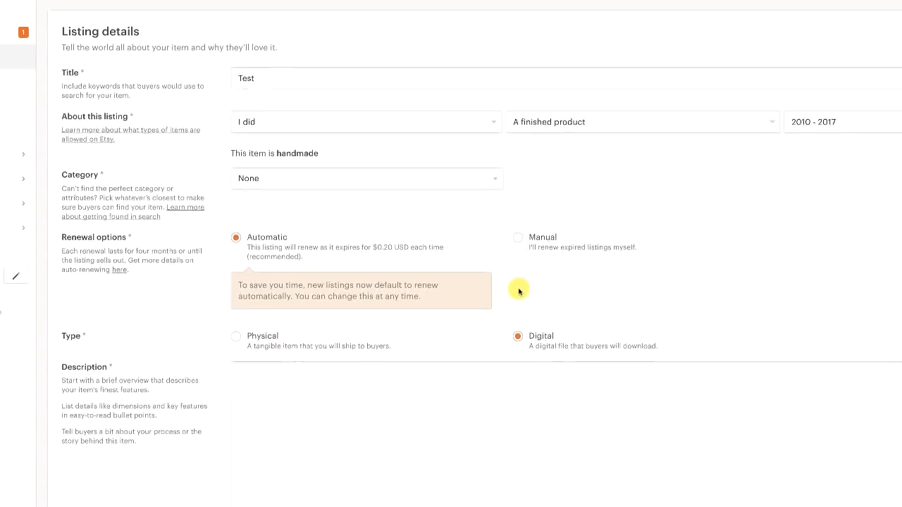
pyautogui.scroll(-8, 522, 301)
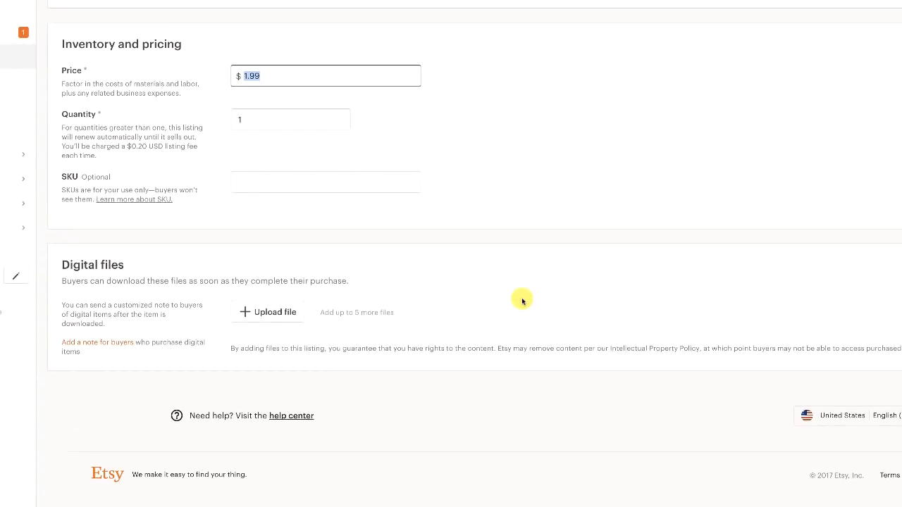
pyautogui.scroll(2, 522, 300)
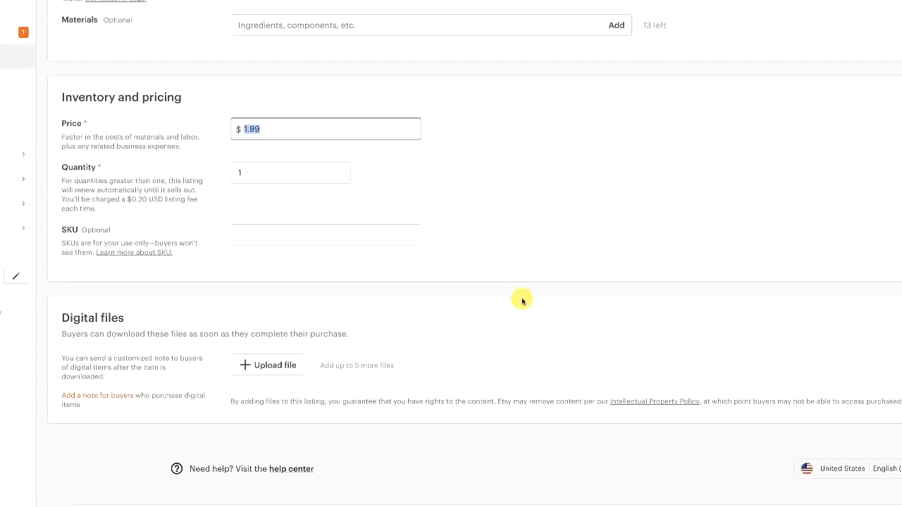
pyautogui.scroll(5, 522, 301)
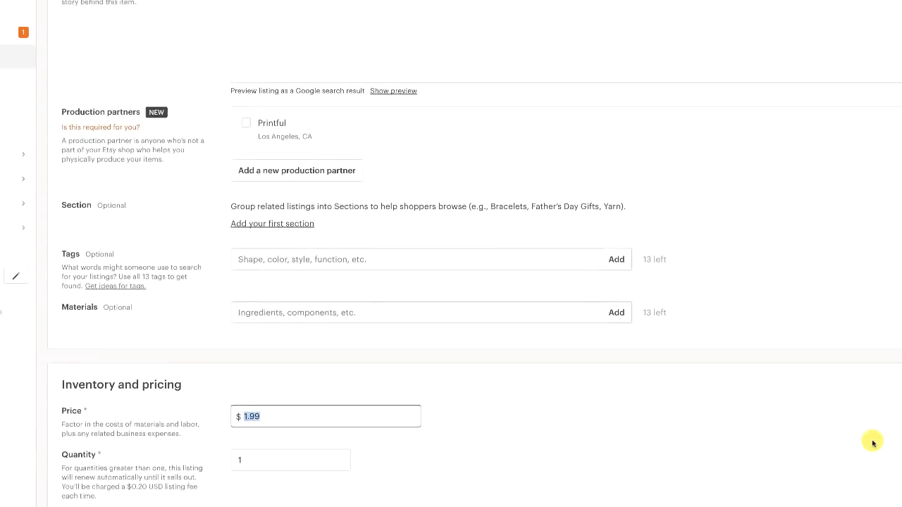
pyautogui.scroll(1, 873, 443)
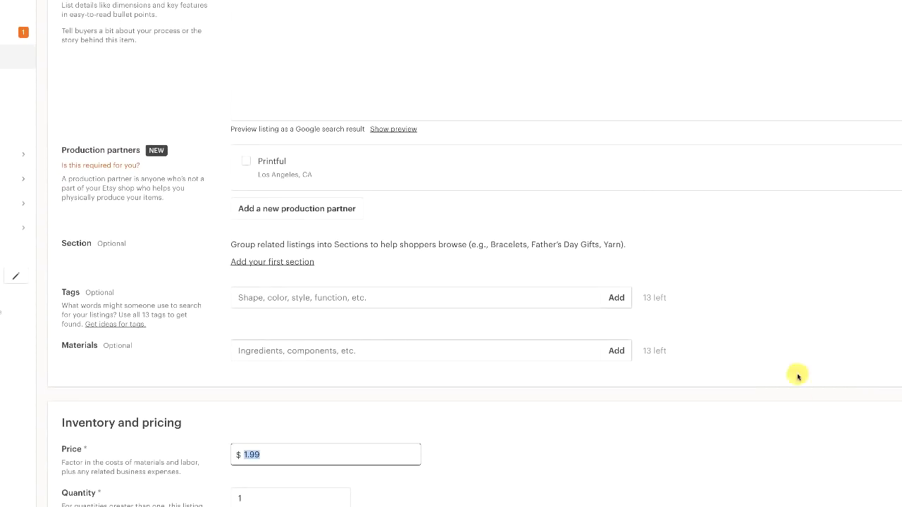
# Step: Try assigning Printful as the listing's production partner and clear the choice again
pyautogui.click(249, 165)
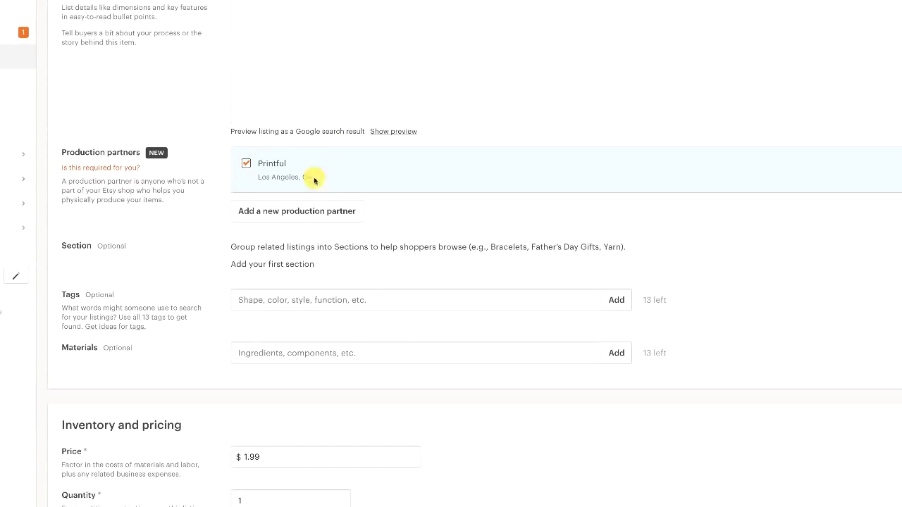
pyautogui.click(246, 164)
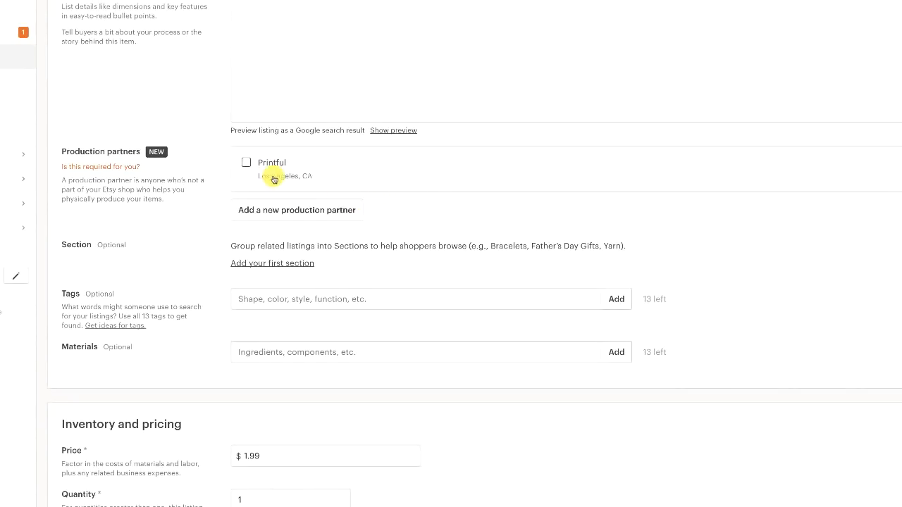
# Step: Begin a new production partner named "Printful" located in Los Angeles, California, United States Of America
pyautogui.click(306, 213)
pyautogui.click(481, 142)
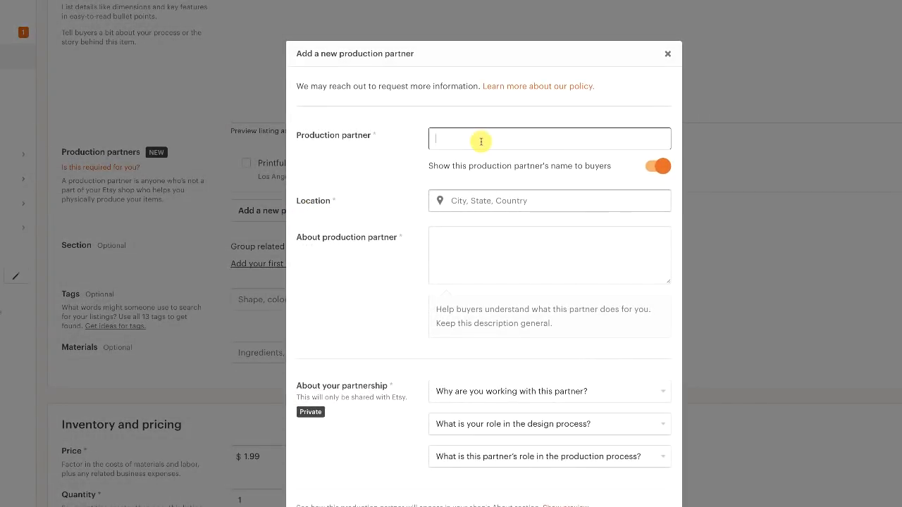
pyautogui.write('Printful')
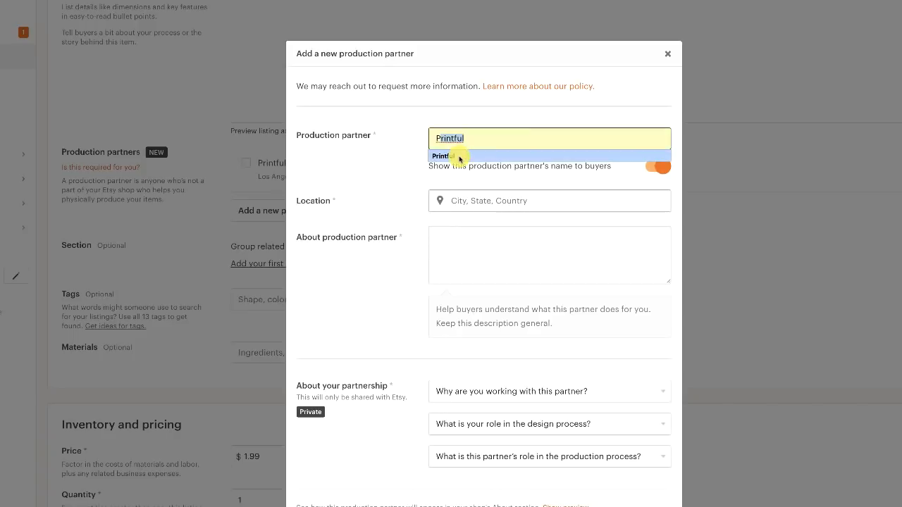
pyautogui.click(459, 157)
pyautogui.click(459, 200)
pyautogui.write('Los ')
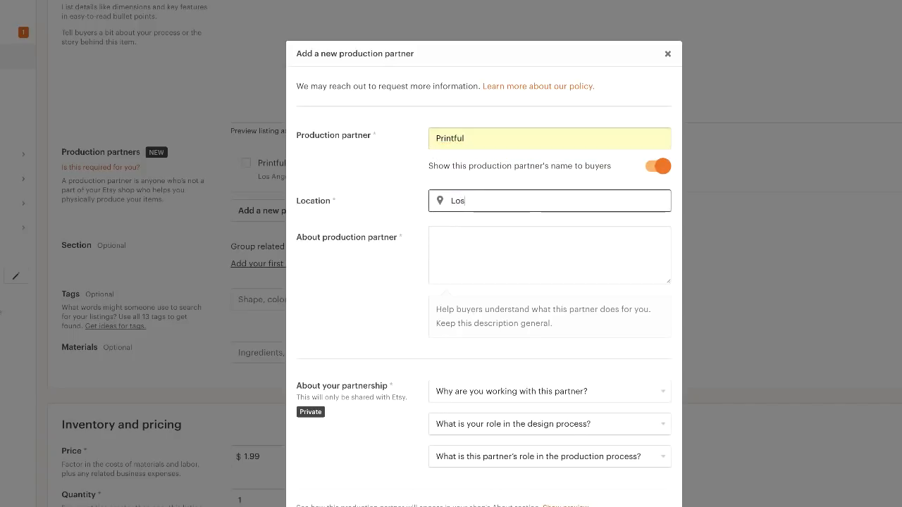
pyautogui.write('Angele')
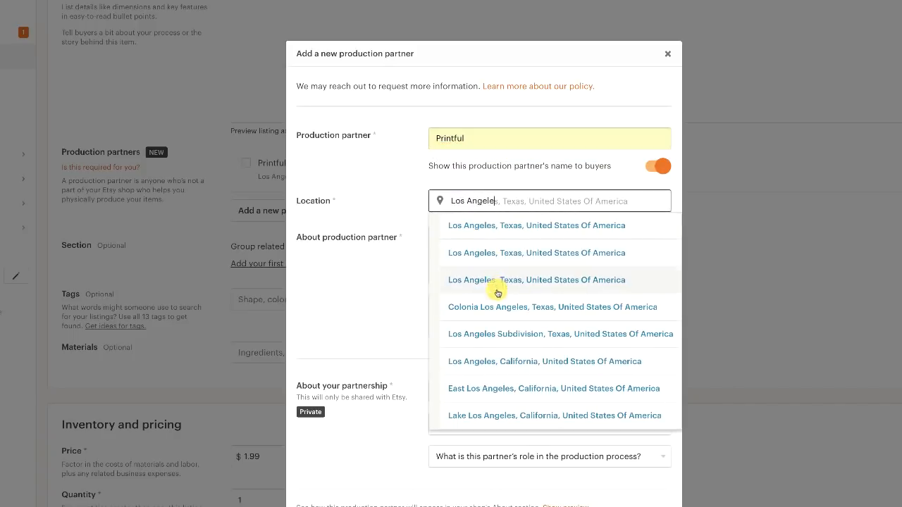
pyautogui.click(523, 361)
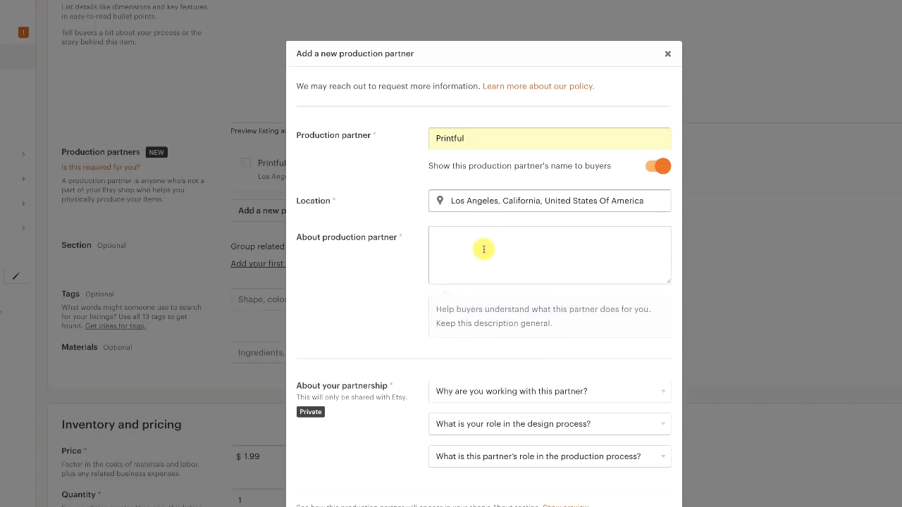
# Step: Describe the production partner as "Printful prints and ships the items."
pyautogui.click(488, 249)
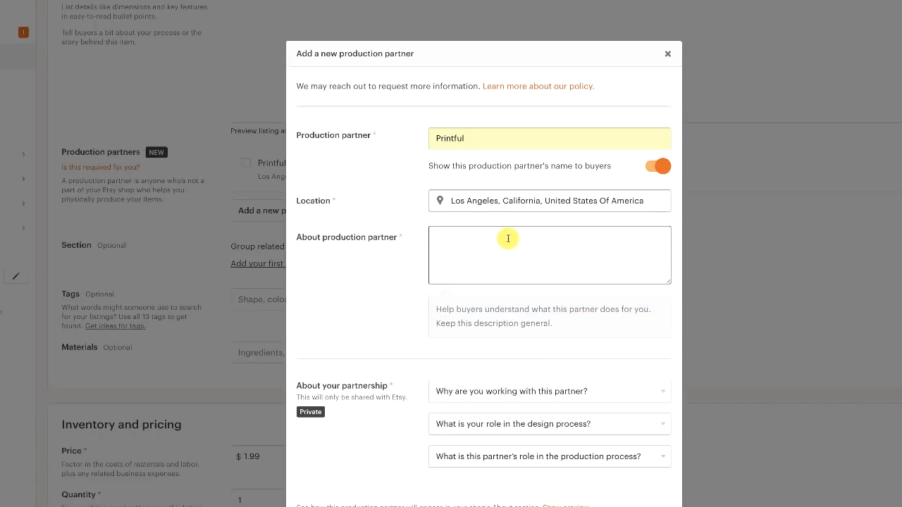
pyautogui.write('Printful prints and ships')
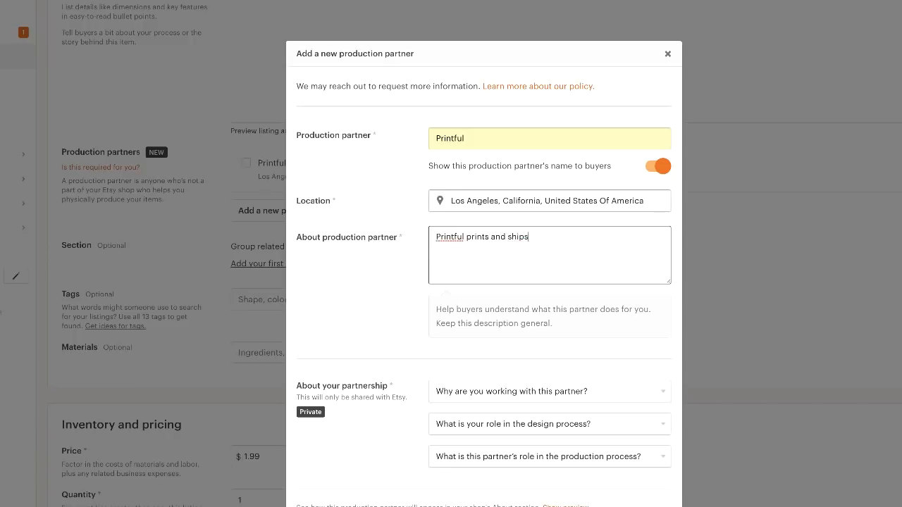
pyautogui.write(' the items.')
# Step: Answer the partnership questions with lacking technical ability or equipment, "I design everything myself" and "They do everything for me", and cancel the new partner
pyautogui.scroll(-1, 515, 292)
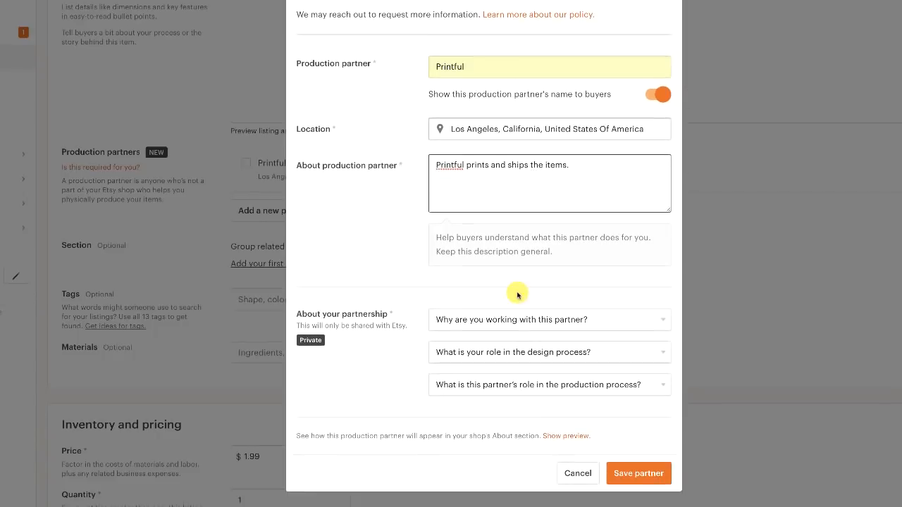
pyautogui.click(589, 322)
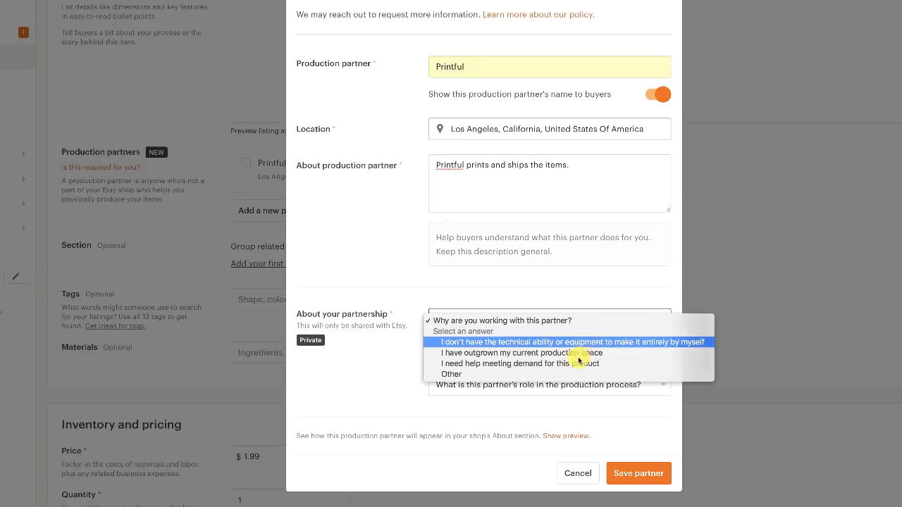
pyautogui.click(584, 344)
pyautogui.click(561, 355)
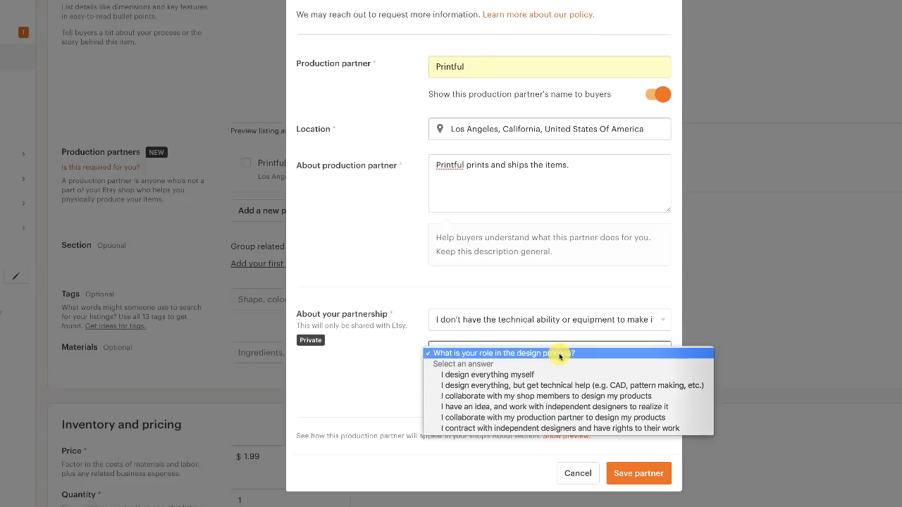
pyautogui.click(528, 375)
pyautogui.scroll(-1, 604, 381)
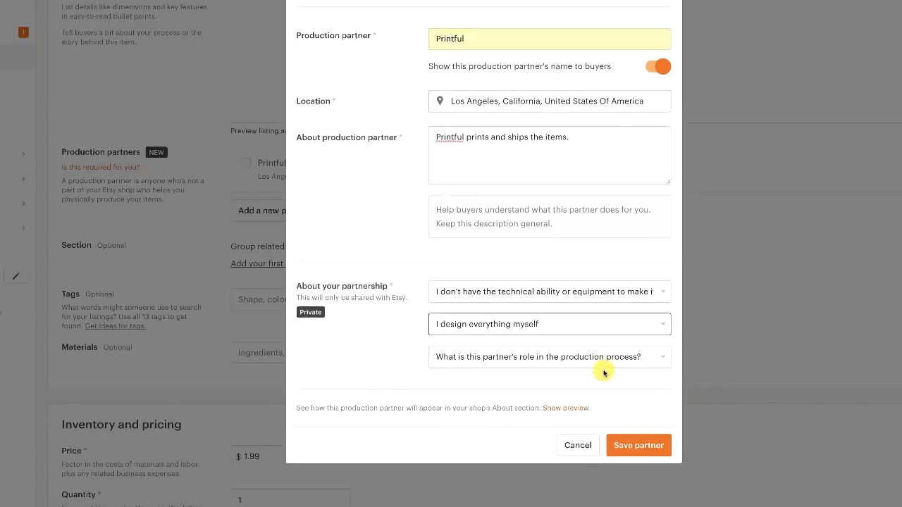
pyautogui.click(604, 361)
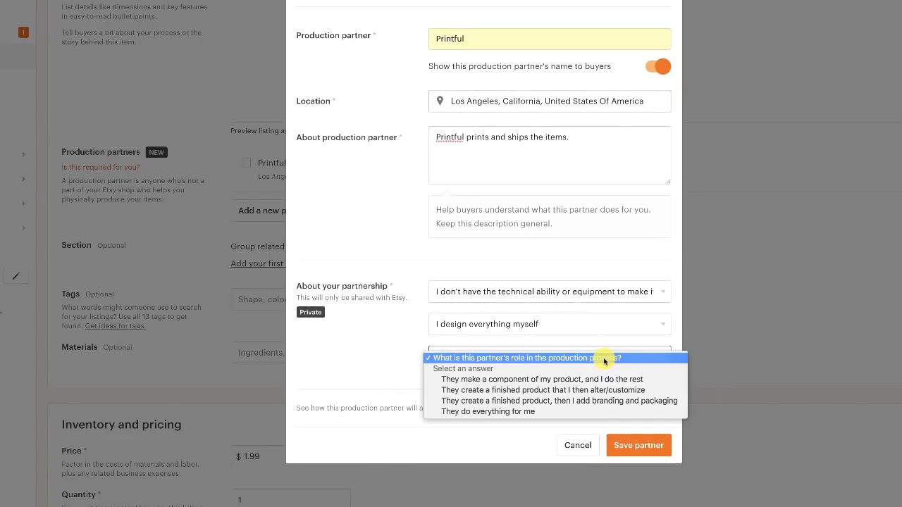
pyautogui.click(538, 413)
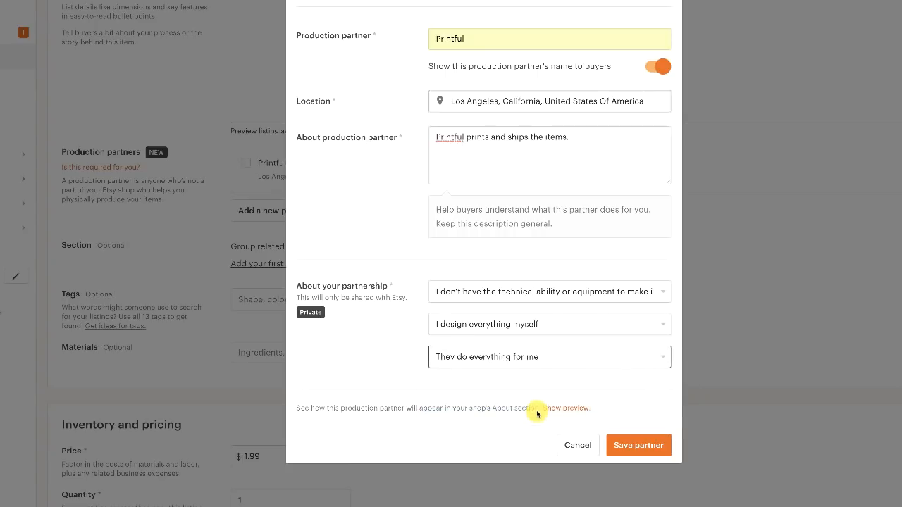
pyautogui.click(582, 444)
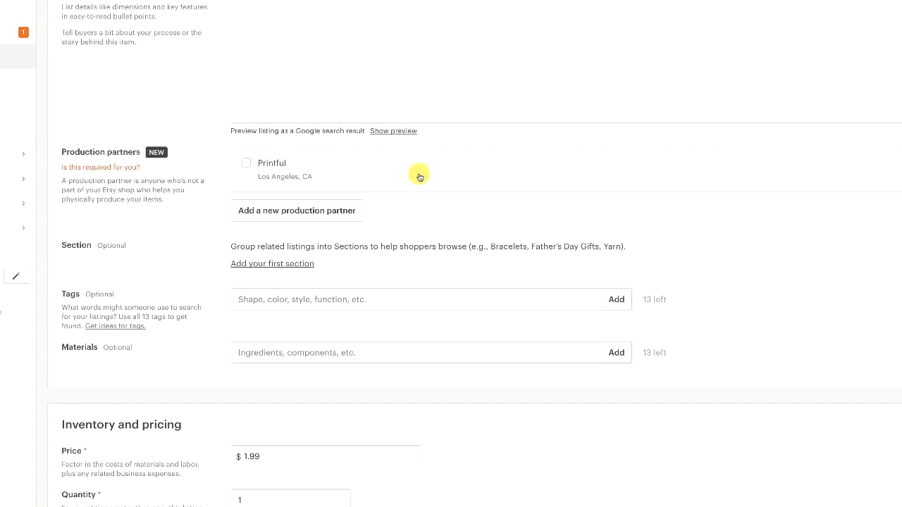
# Step: Look over the listing's remaining tags and pricing fields and the Etsy search results for "donut shirt"
pyautogui.scroll(-1, 418, 176)
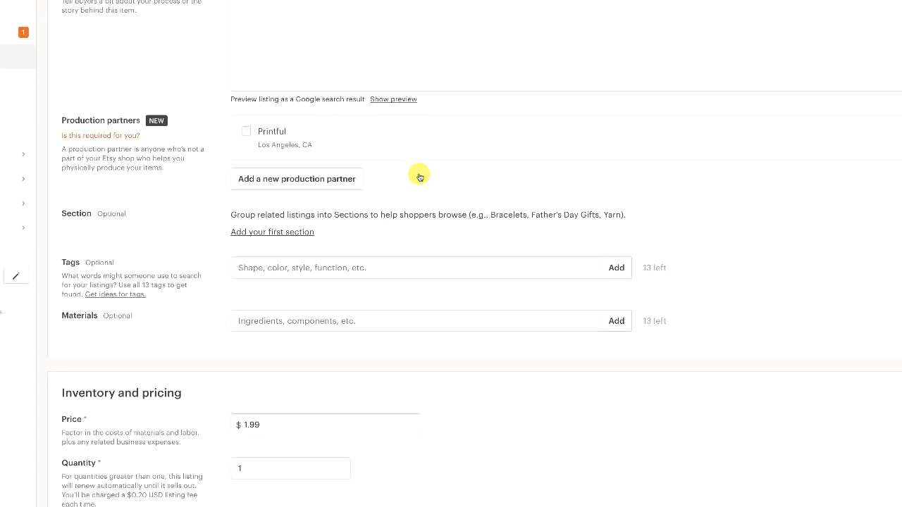
pyautogui.scroll(-2, 428, 155)
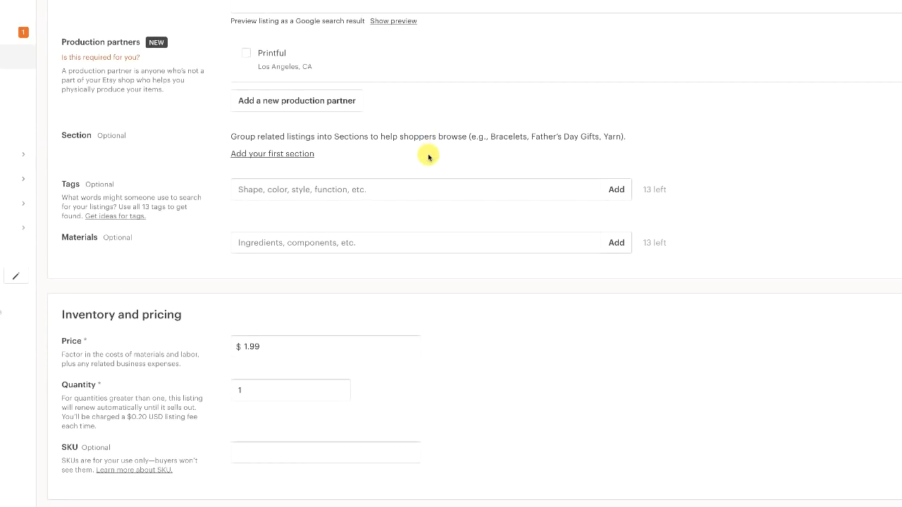
pyautogui.scroll(-4, 427, 156)
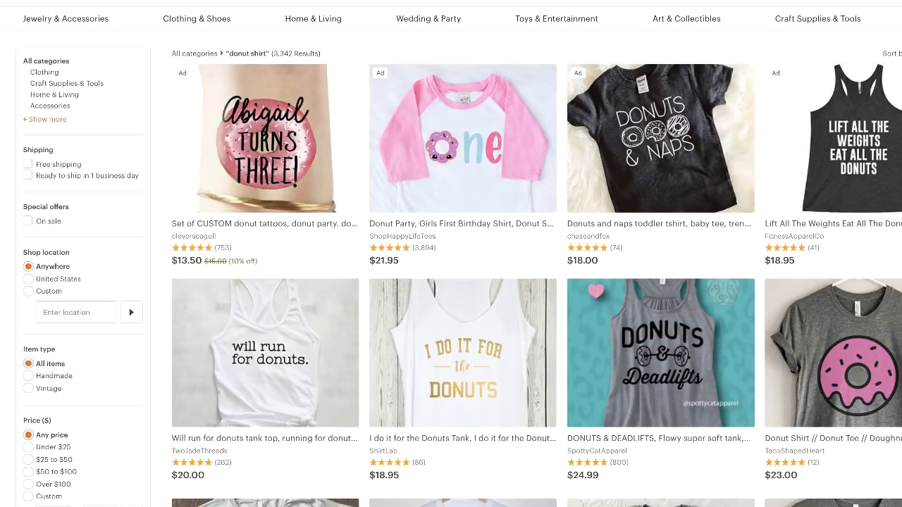
pyautogui.scroll(-1, 813, 130)
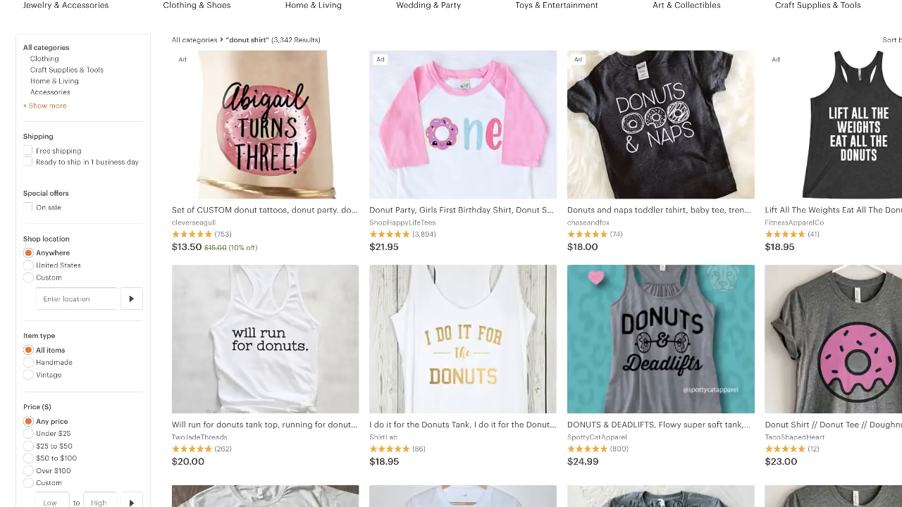
pyautogui.scroll(-1, 451, 254)
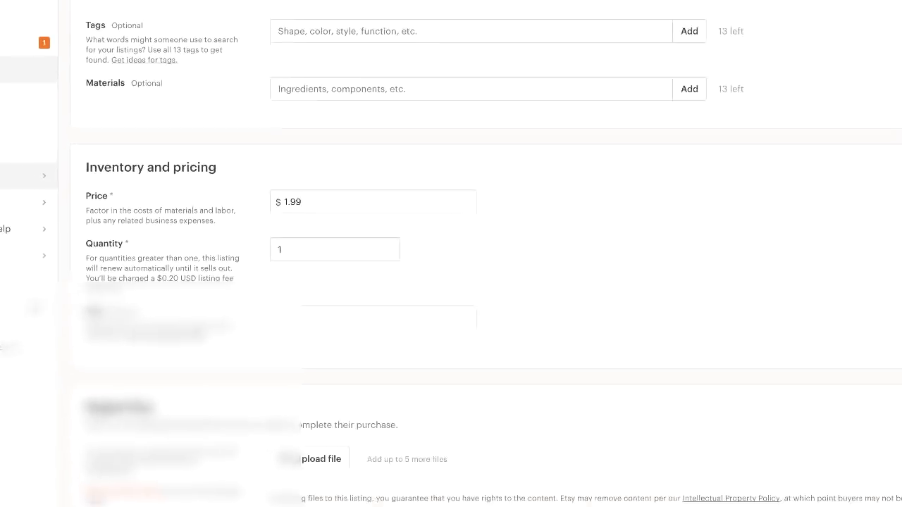
# Step: Start advertising on Etsy with Promoted Listings and enter 100 as the USD budget amount
pyautogui.click(96, 428)
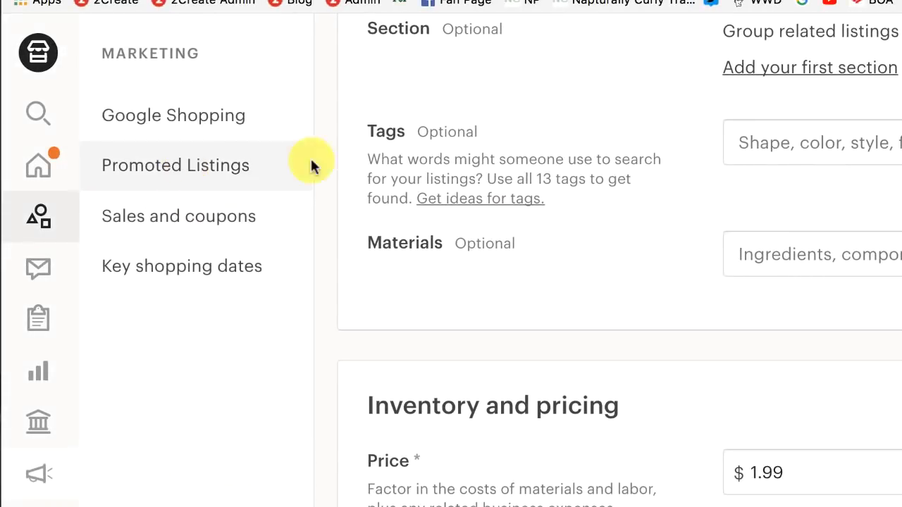
pyautogui.click(176, 166)
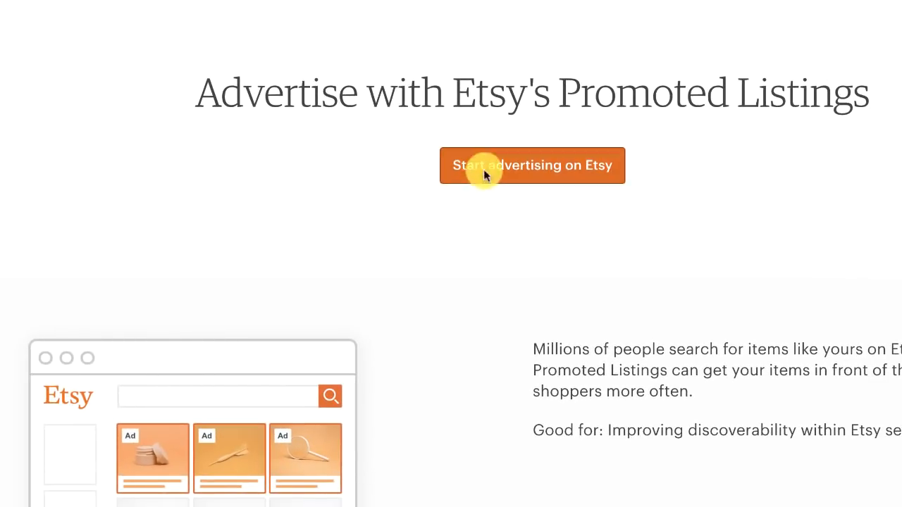
pyautogui.click(484, 174)
pyautogui.click(421, 175)
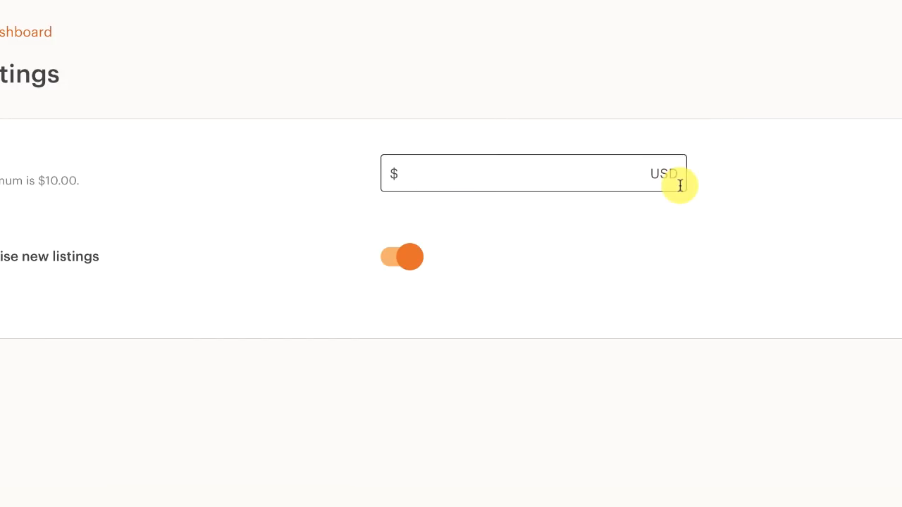
pyautogui.write('1')
pyautogui.write('00')
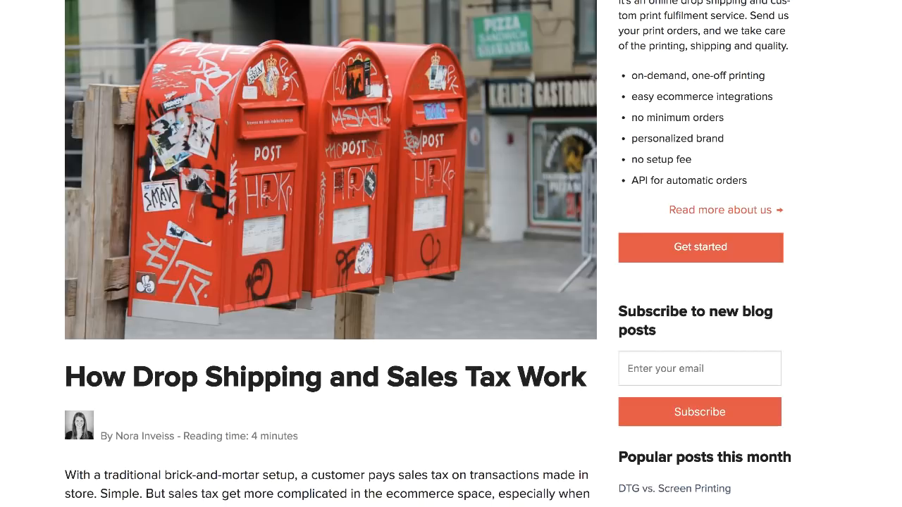
# Step: Read the Printful article "How Drop Shipping and Sales Tax Work", including nexus, resale certificates and the four office and customer location scenarios
pyautogui.scroll(-3, 451, 254)
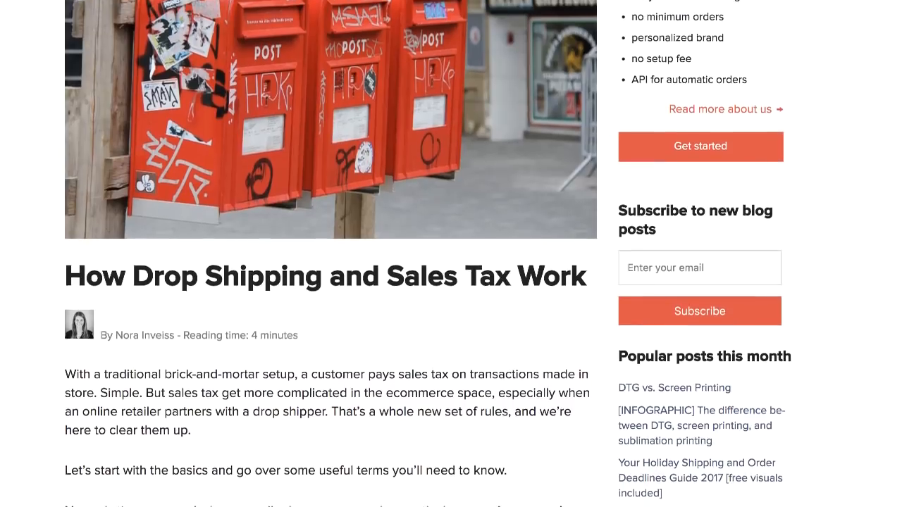
pyautogui.scroll(-1, 451, 254)
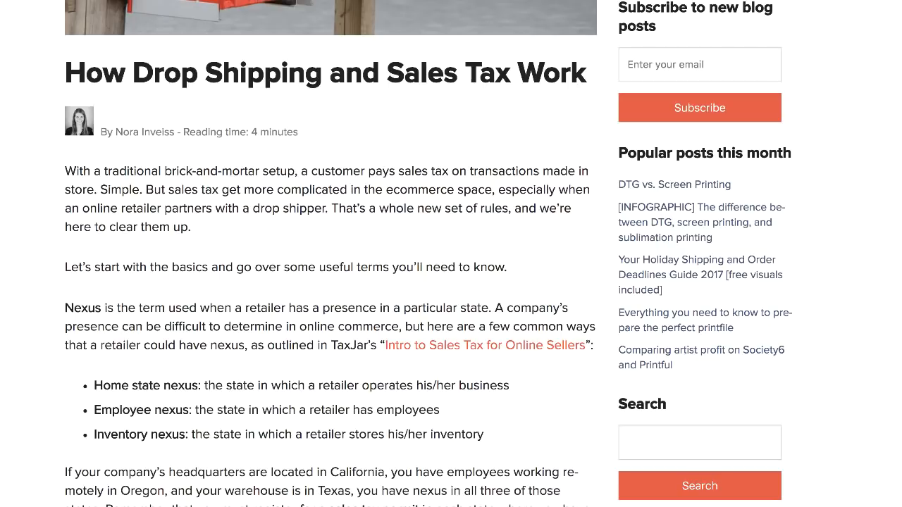
pyautogui.scroll(-2, 451, 254)
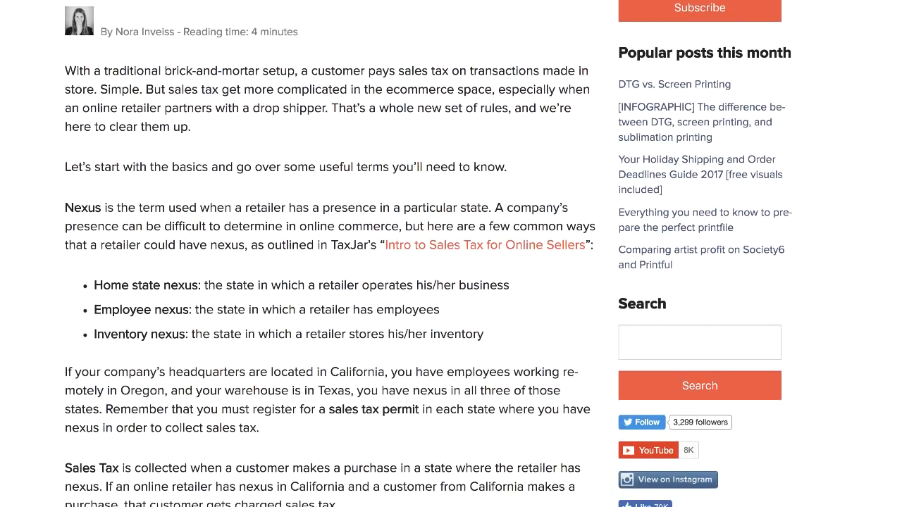
pyautogui.scroll(-2, 451, 254)
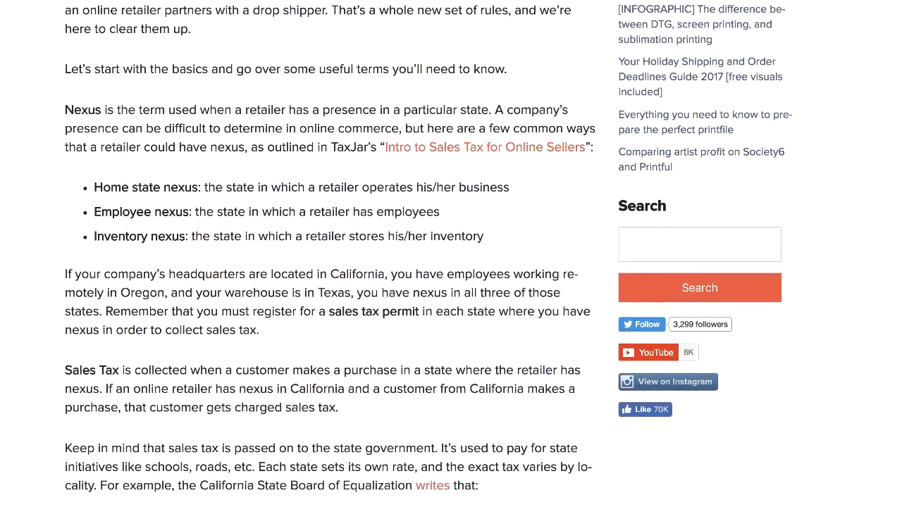
pyautogui.scroll(-1, 451, 253)
pyautogui.scroll(-10, 235, 138)
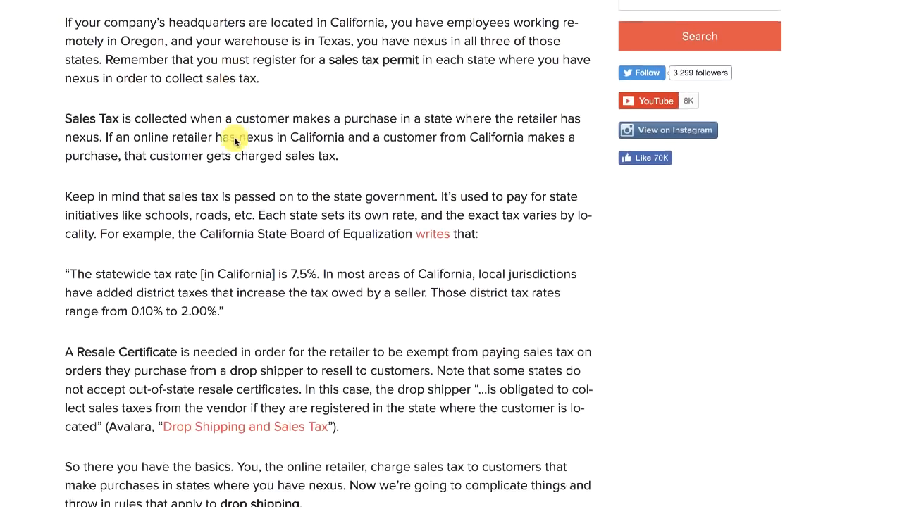
pyautogui.scroll(-8, 236, 138)
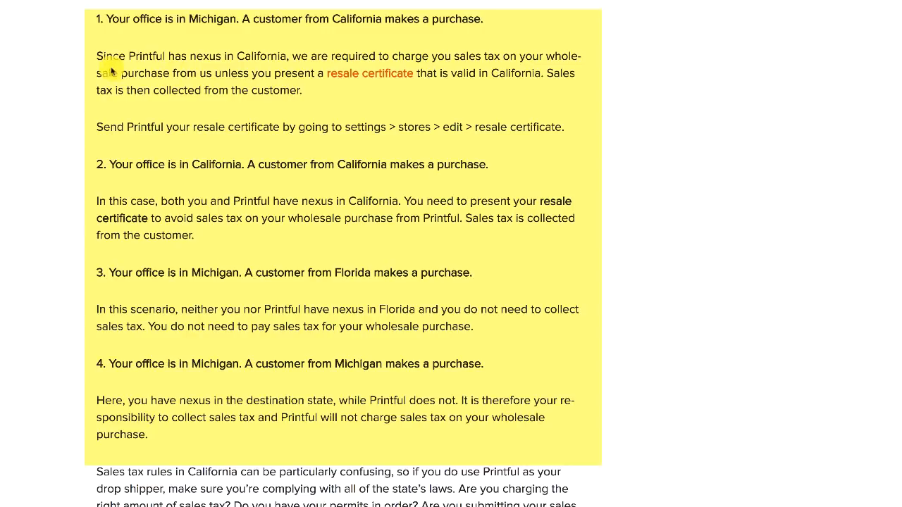
pyautogui.scroll(-1, 352, 49)
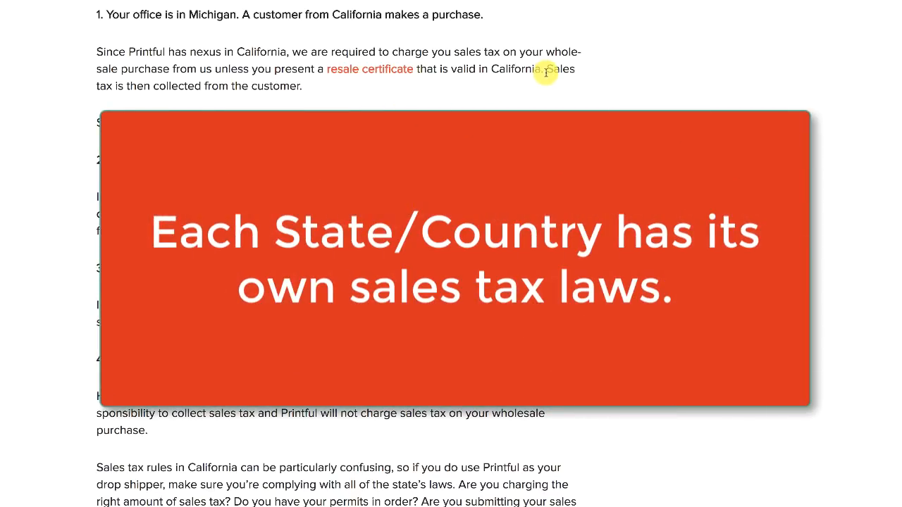
pyautogui.scroll(-2, 547, 71)
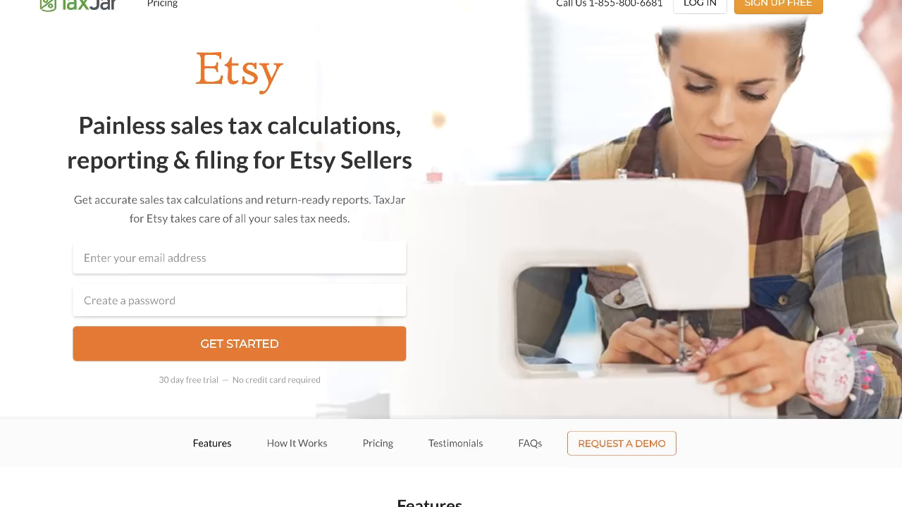
# Step: Look over TaxJar's page for Etsy sellers, examining its sales tax calculation, reporting and filing features
pyautogui.scroll(-1, 451, 253)
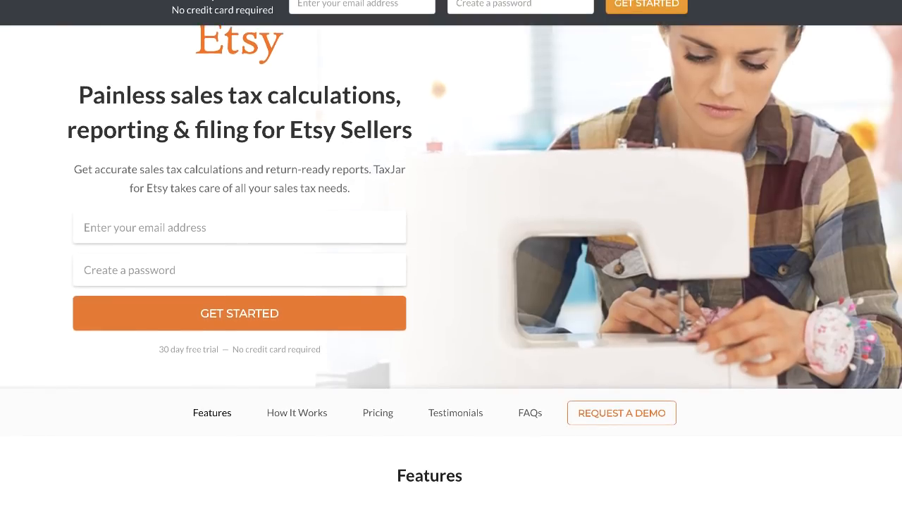
pyautogui.scroll(-3, 451, 254)
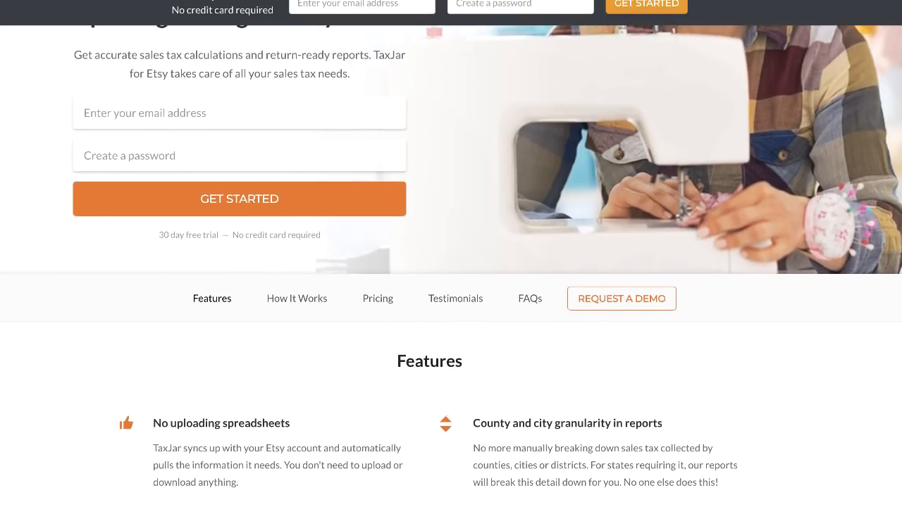
pyautogui.scroll(-5, 451, 253)
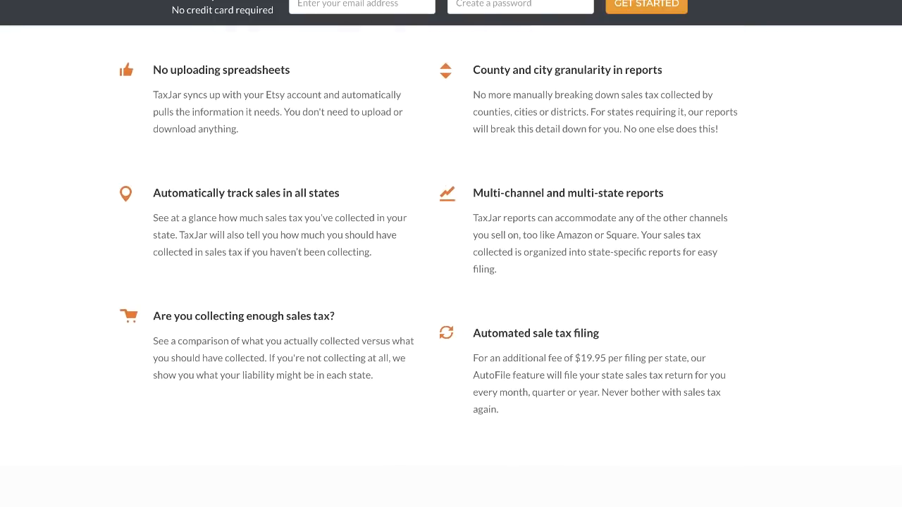
pyautogui.scroll(4, 451, 253)
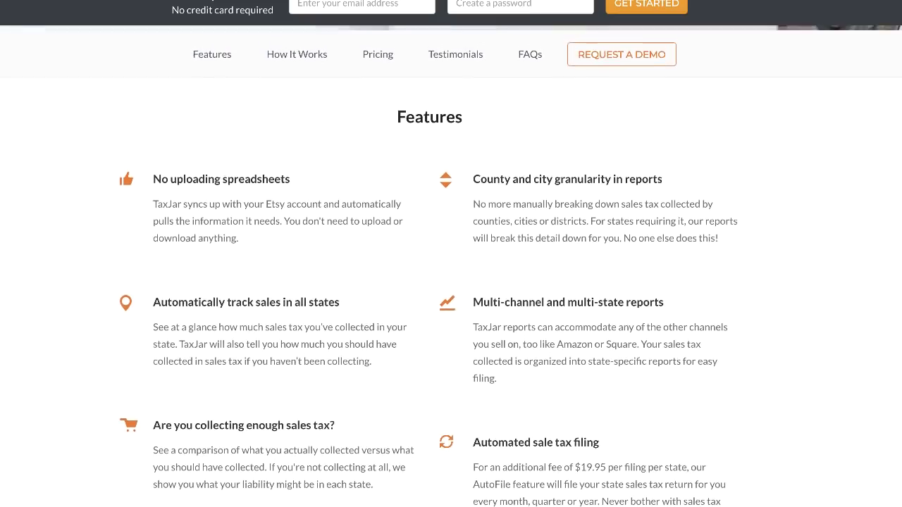
pyautogui.scroll(3, 451, 254)
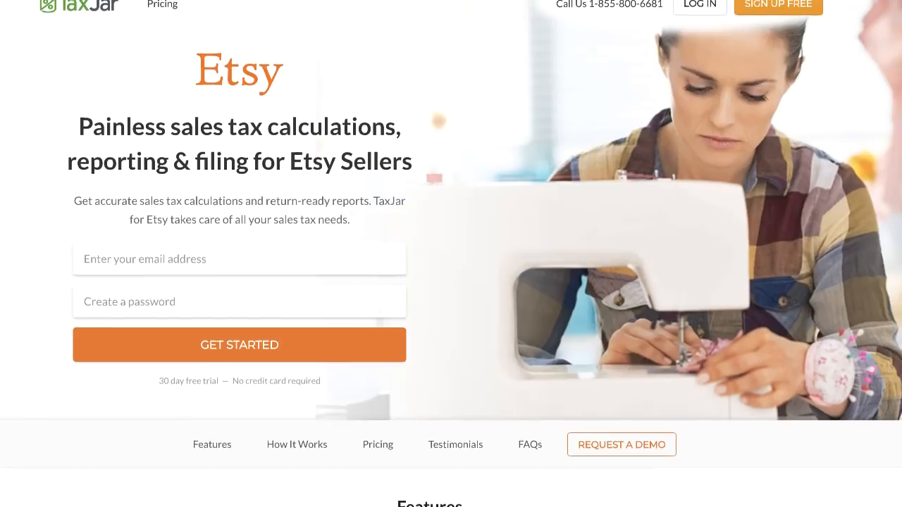